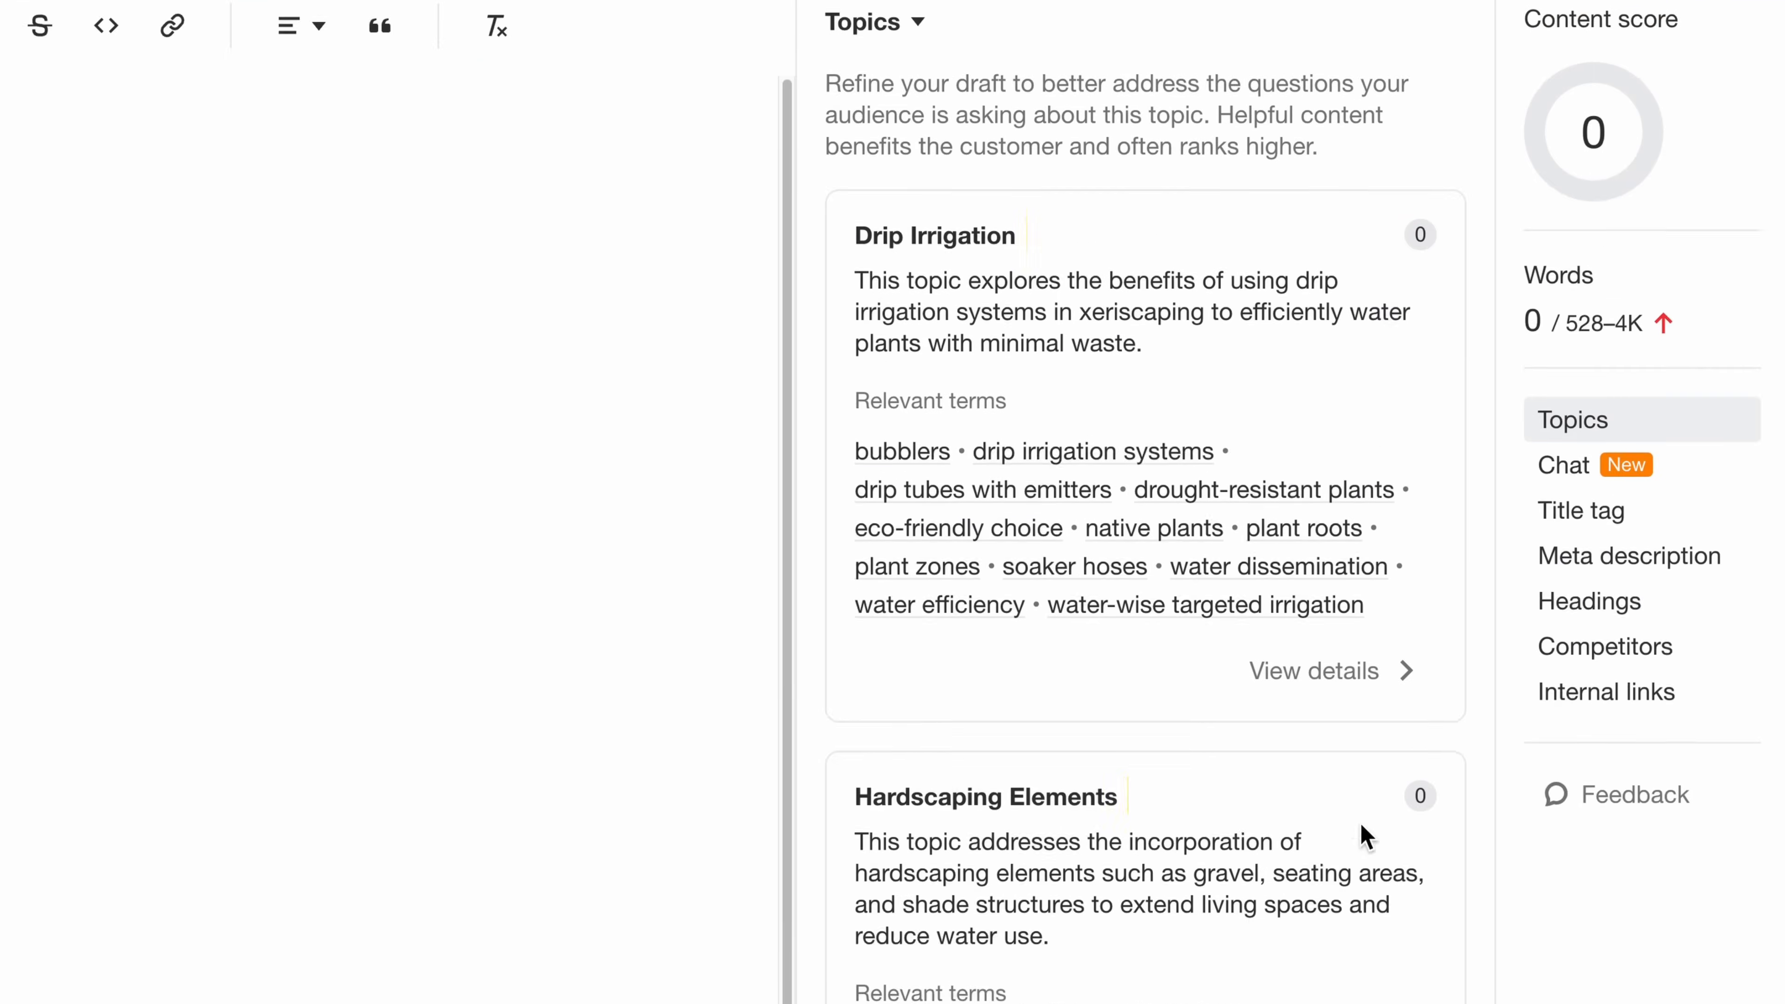
- Ask the AI chat to craft 5 unique, high-impact and SEO-optimized titles for "xeriscaping ideas" from the competing topics, each tackling a different angle
left_click(1607, 582)
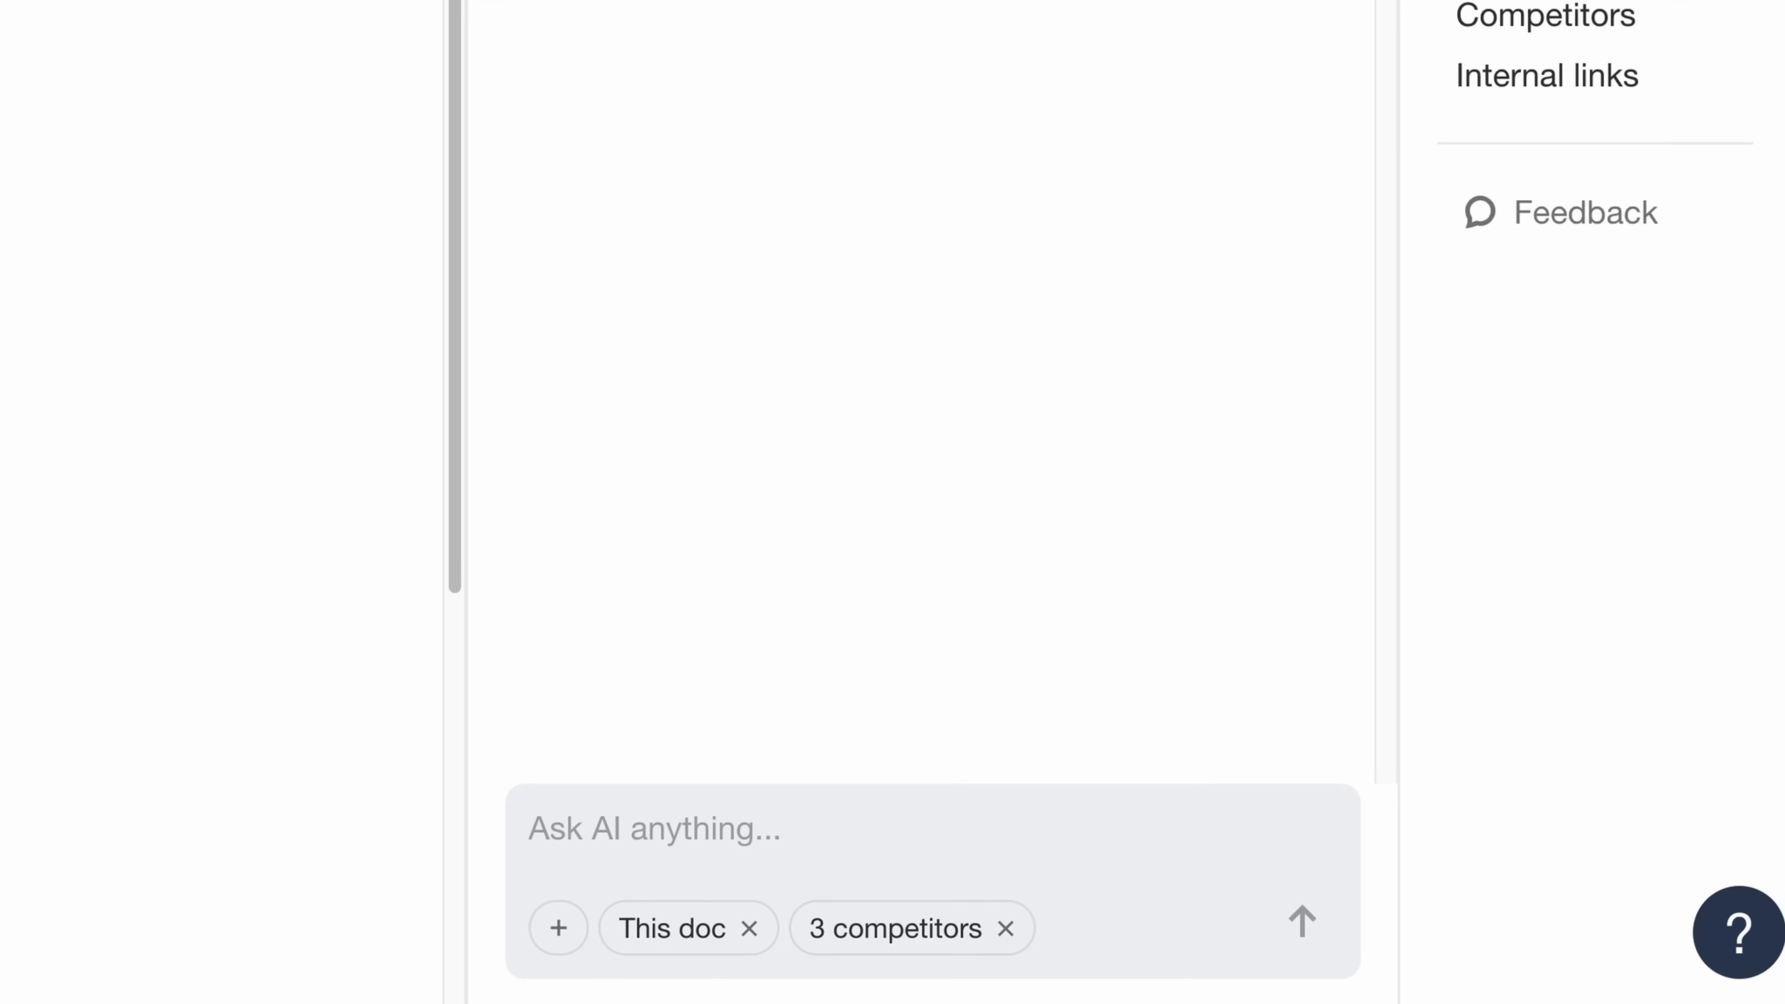
type("based ")
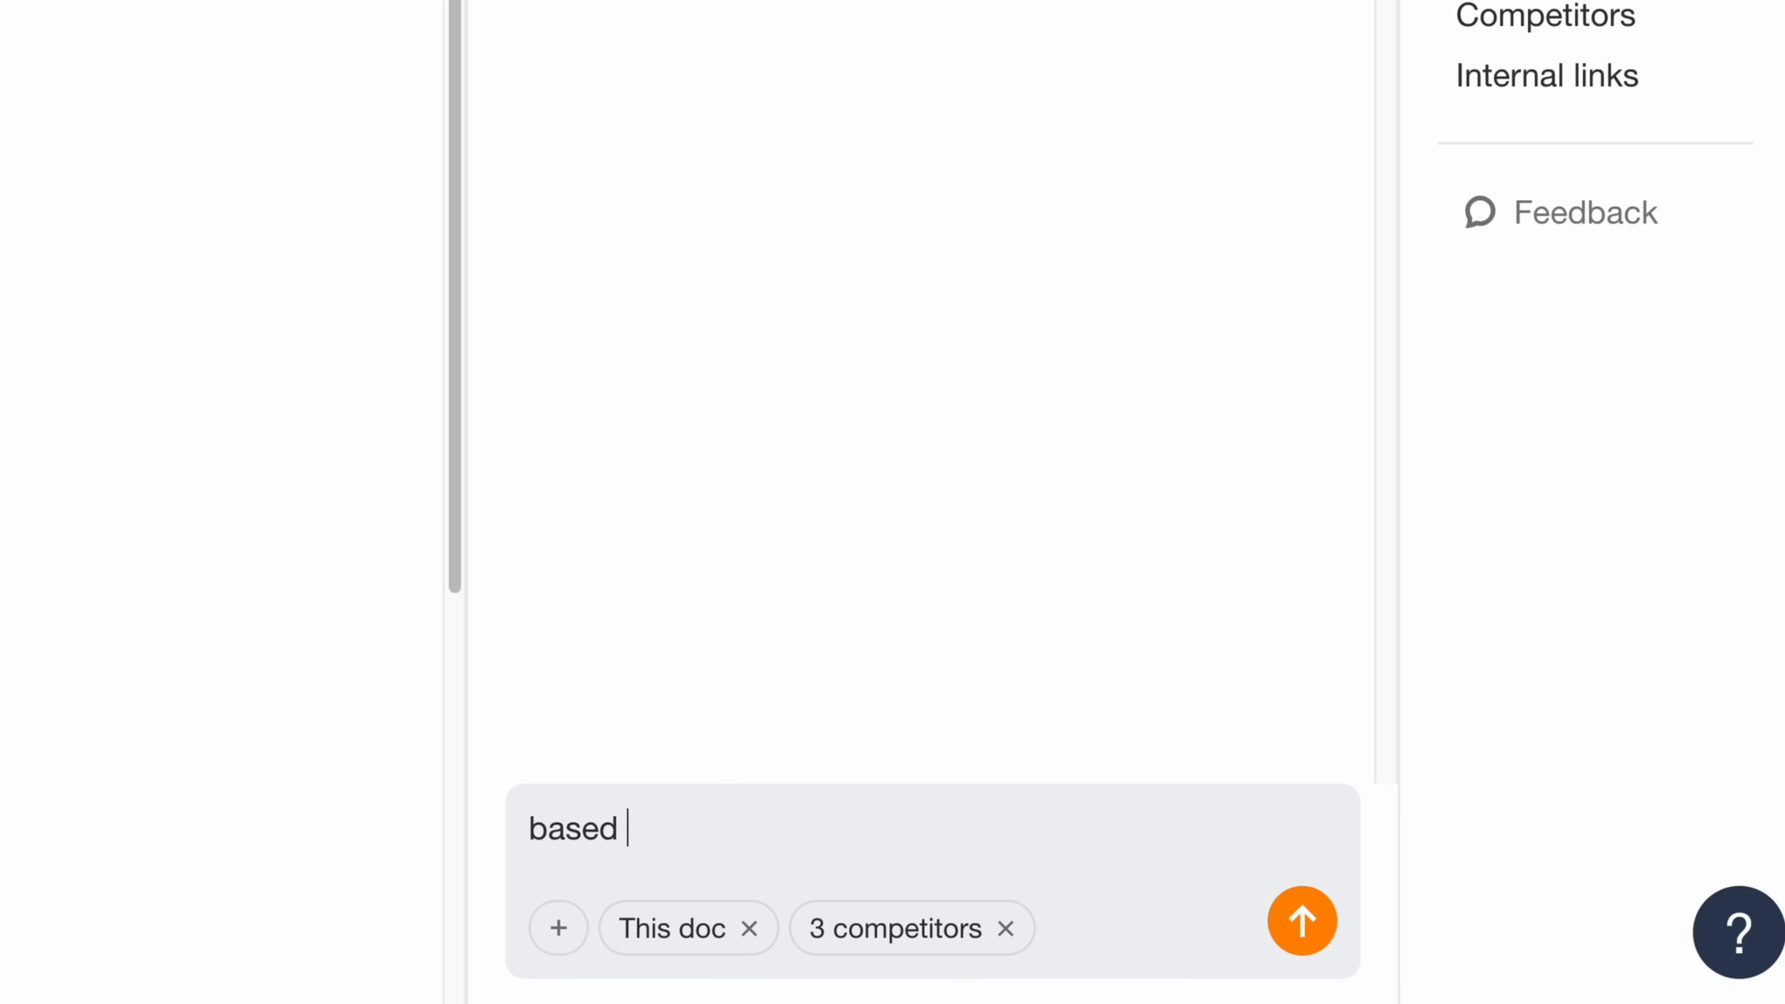
type("on the competing topics found, craft 5 uni")
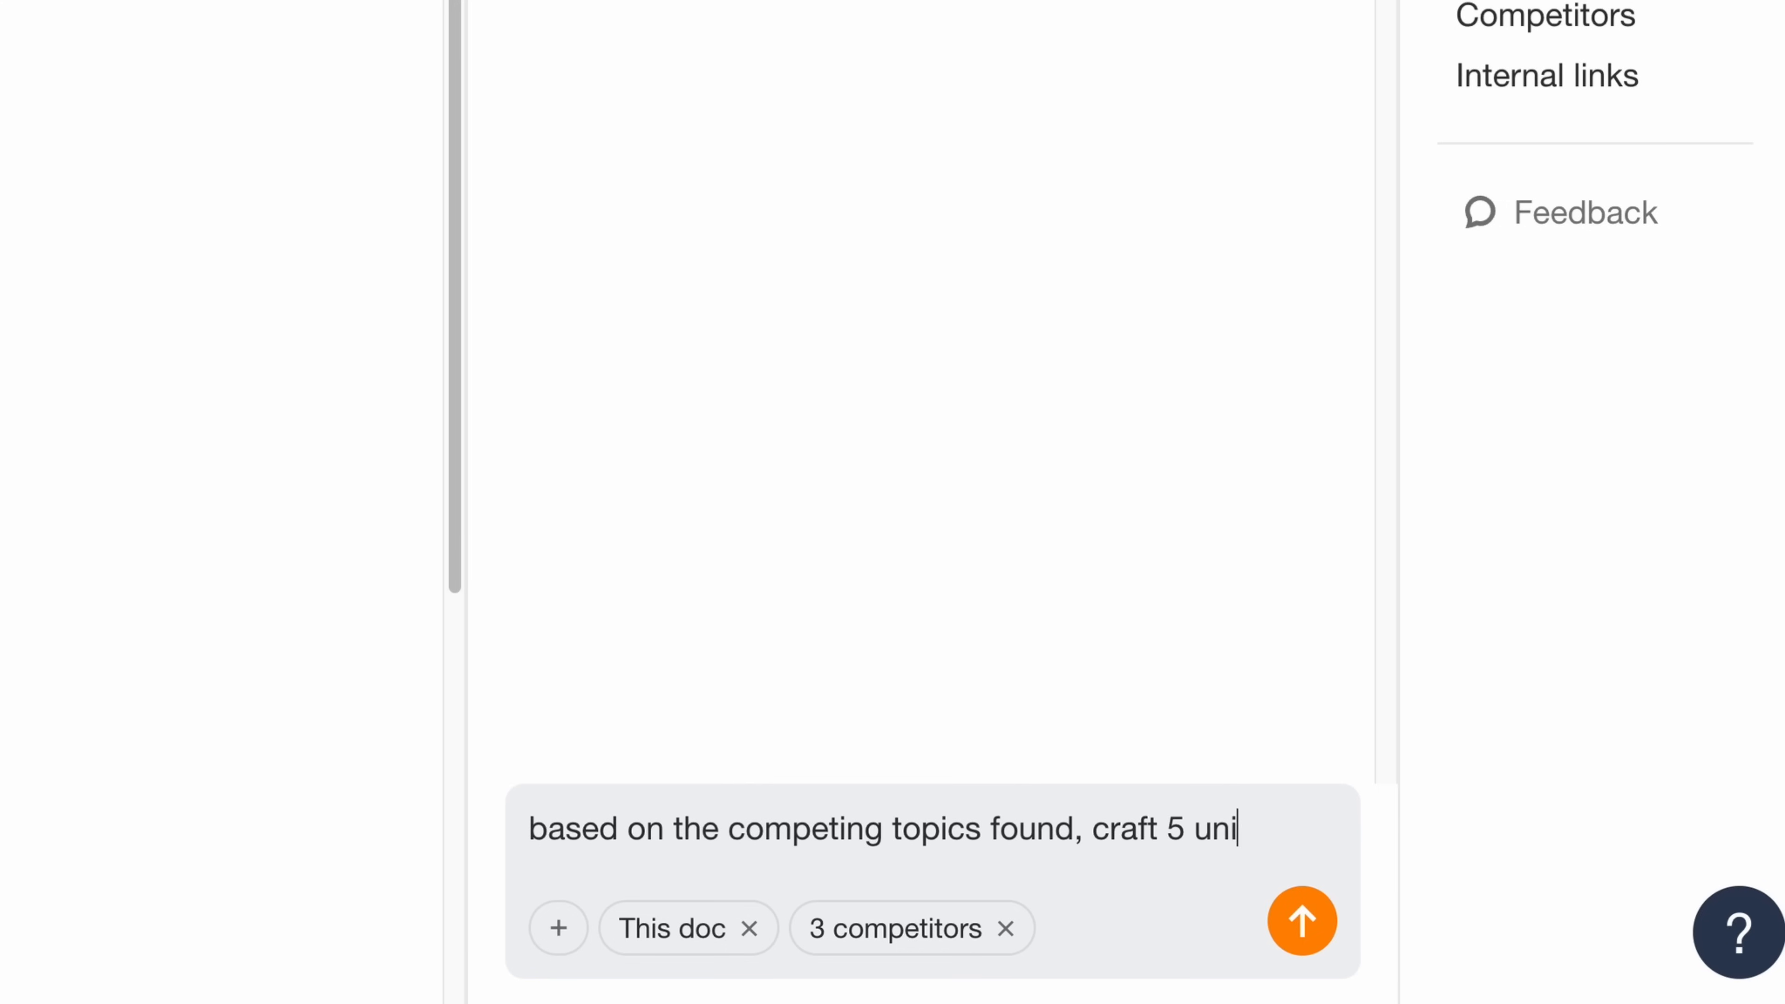
type("que, high-impact and SEO-optimized titles for")
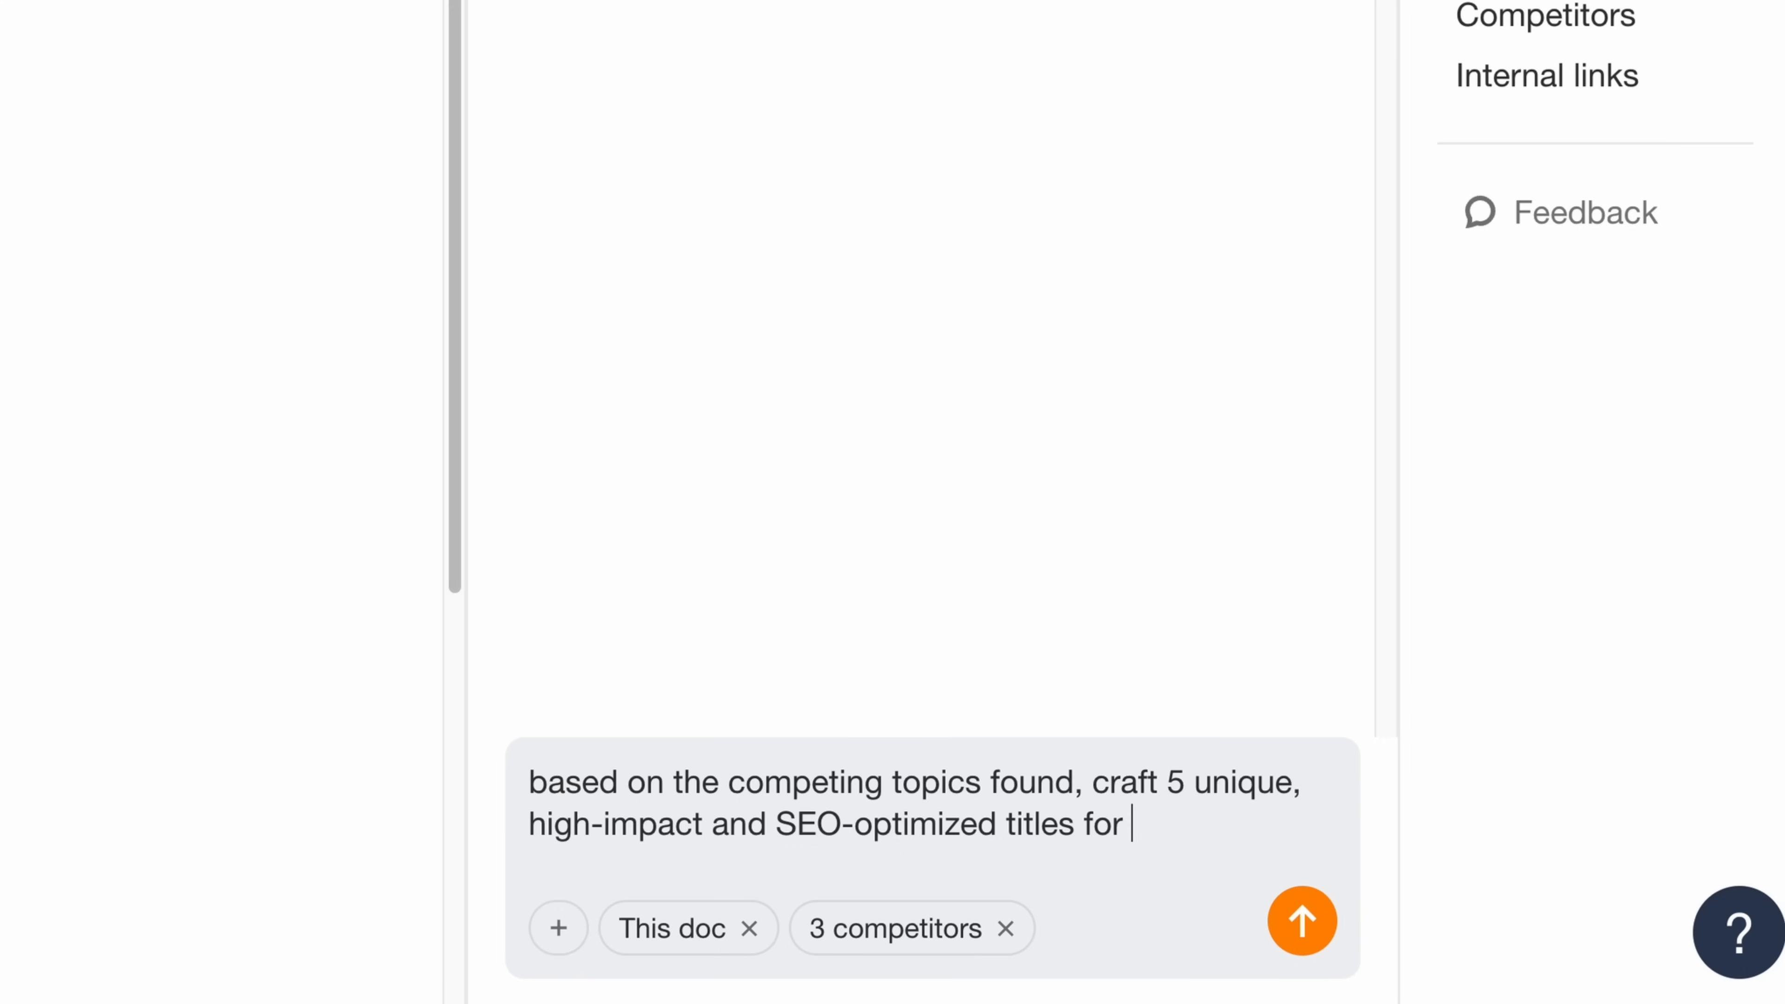
type(" \"xeriscaping ideas\", with each title tackling a different angle")
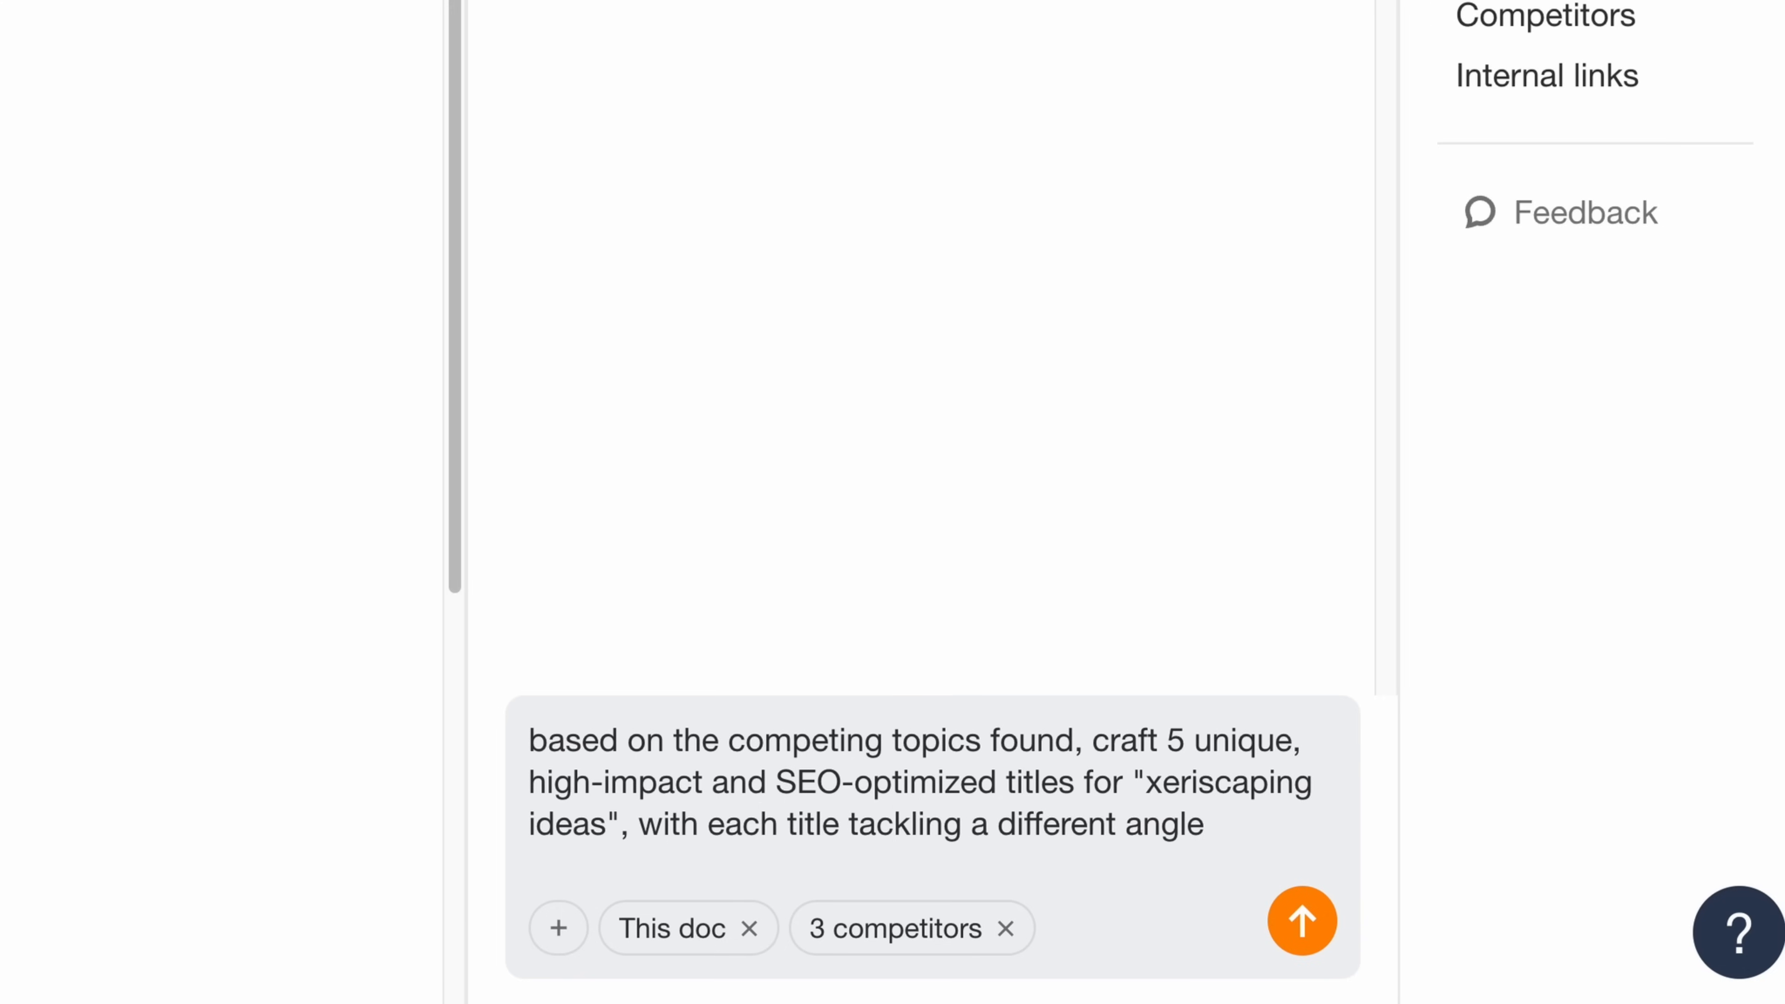
key("Return")
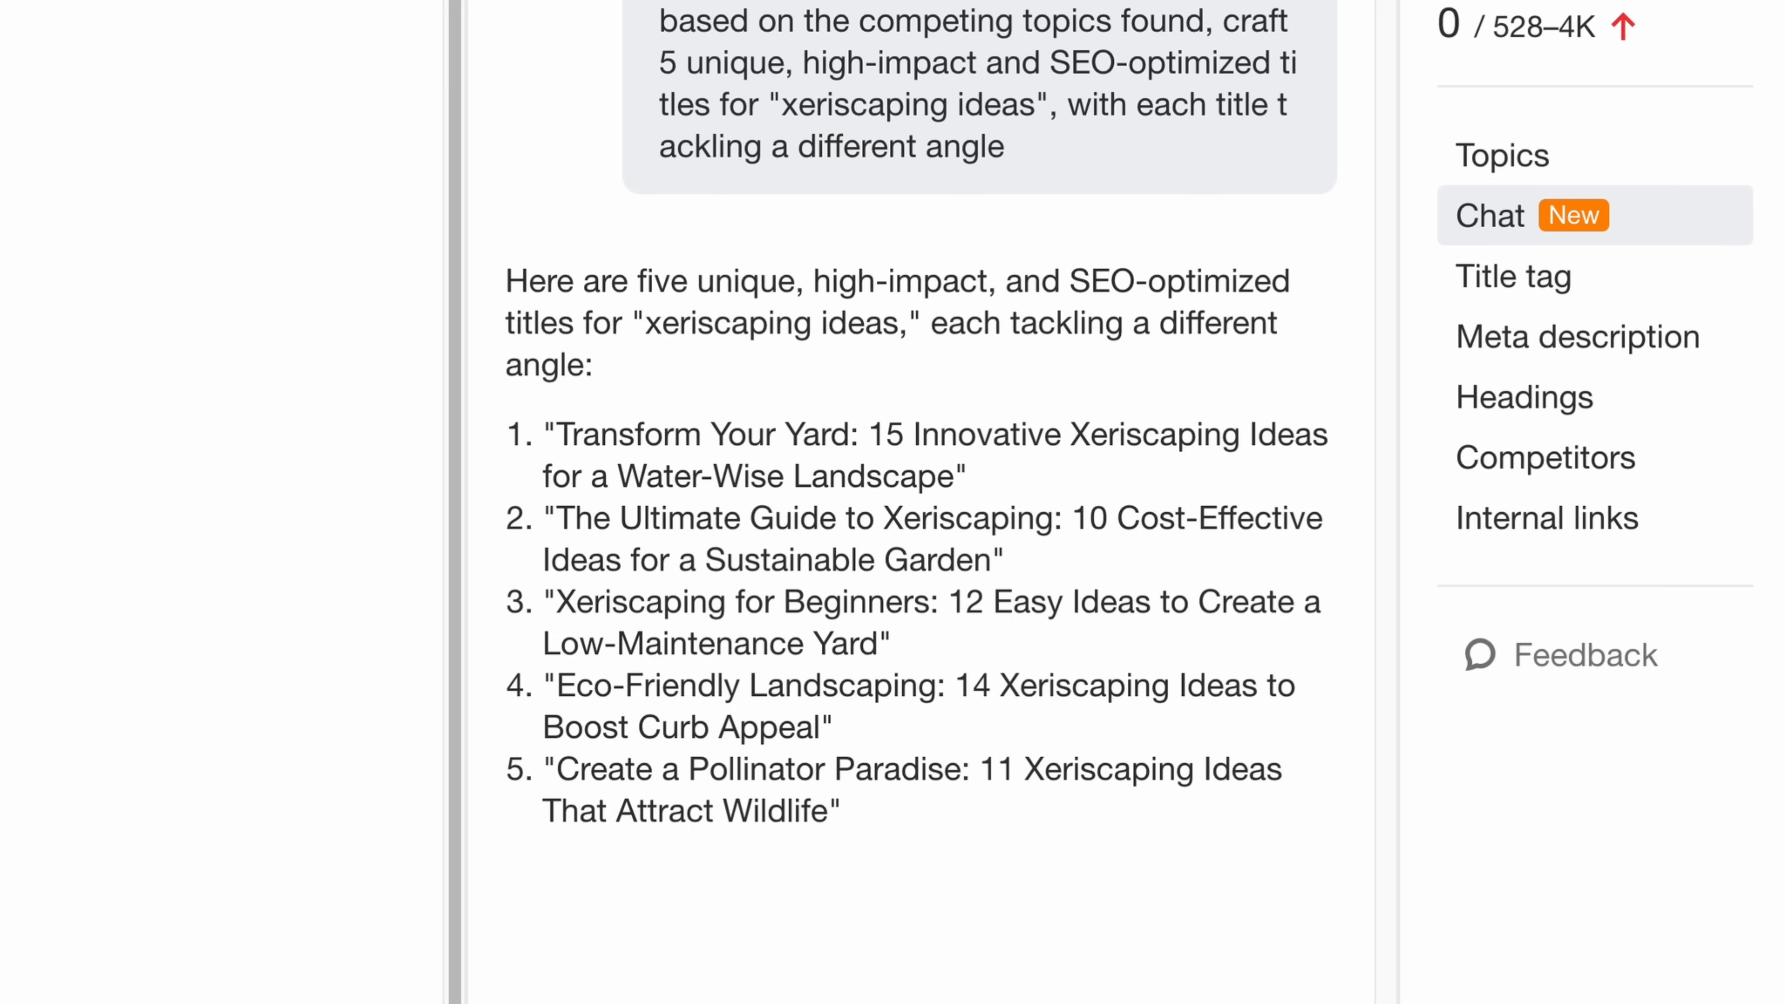
- Copy the title "Xeriscaping for Beginners: 12 Easy Ideas to Create a Low-Maintenance Yard" from the chat into the document and format it as Heading 1
left_click_drag(554, 602, 727, 603)
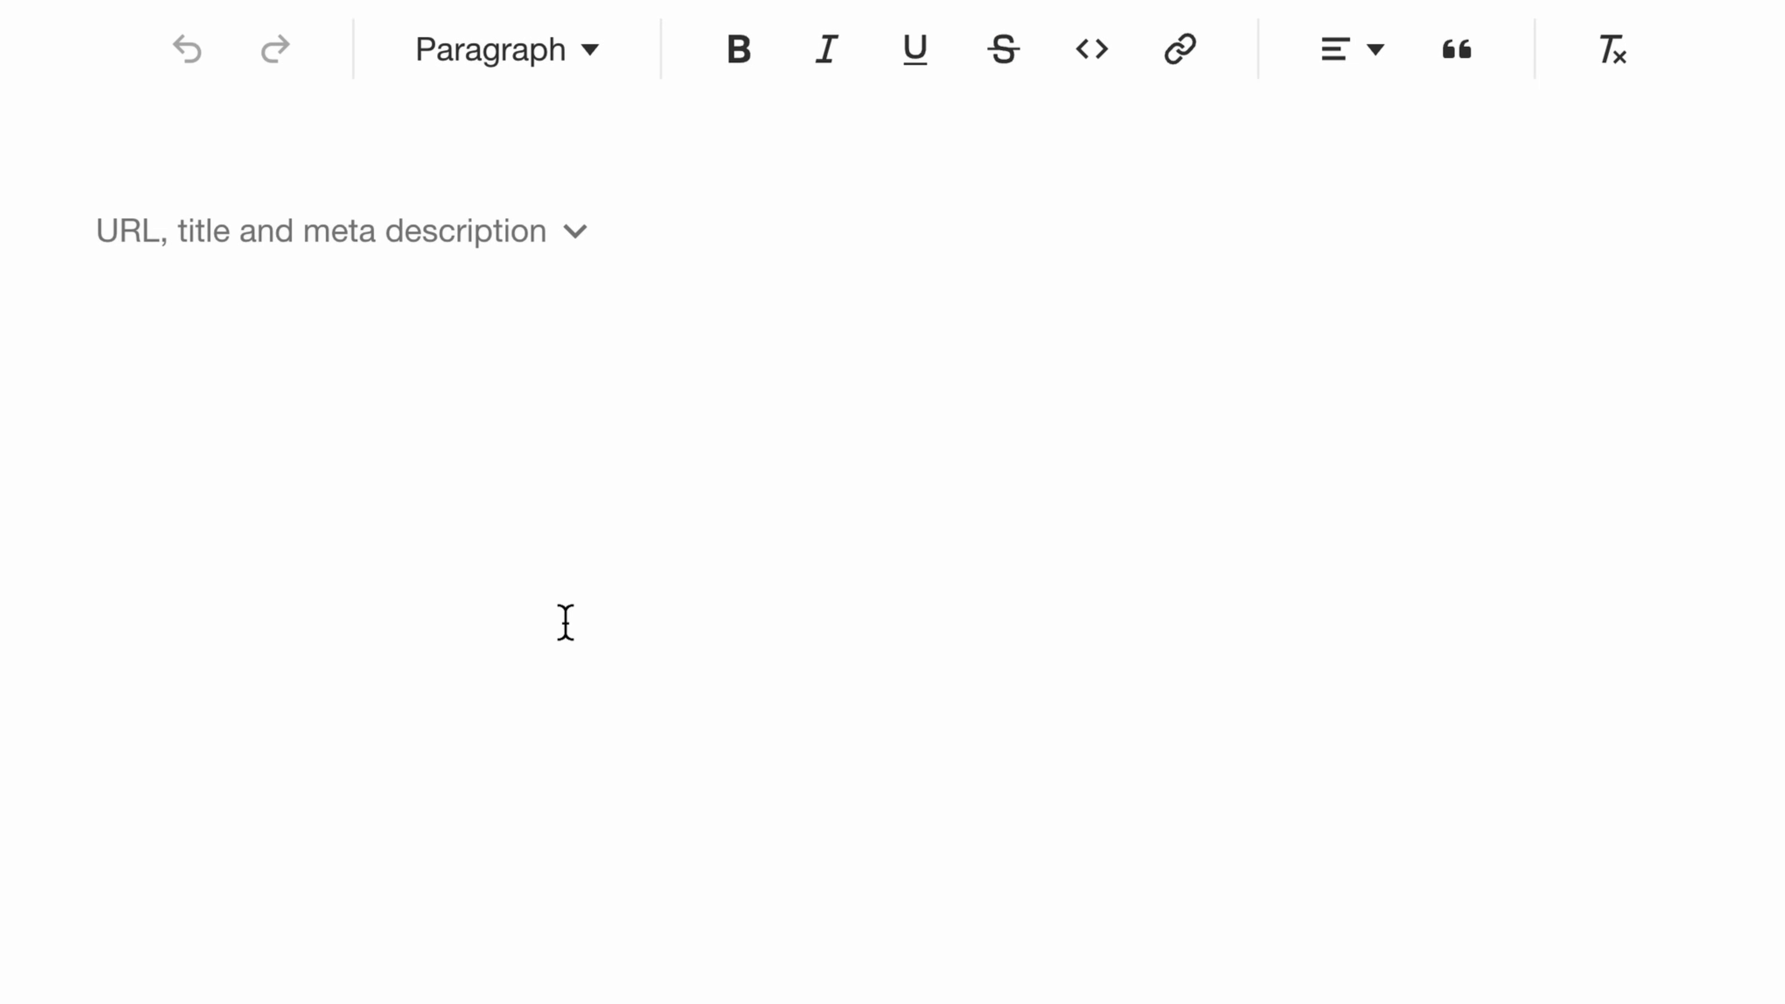
type("Xeriscaping for Beginners: 12 Easy Ideas to Create a Low-Maintenance Yard")
left_click_drag(98, 347, 1295, 375)
left_click(506, 49)
left_click(537, 183)
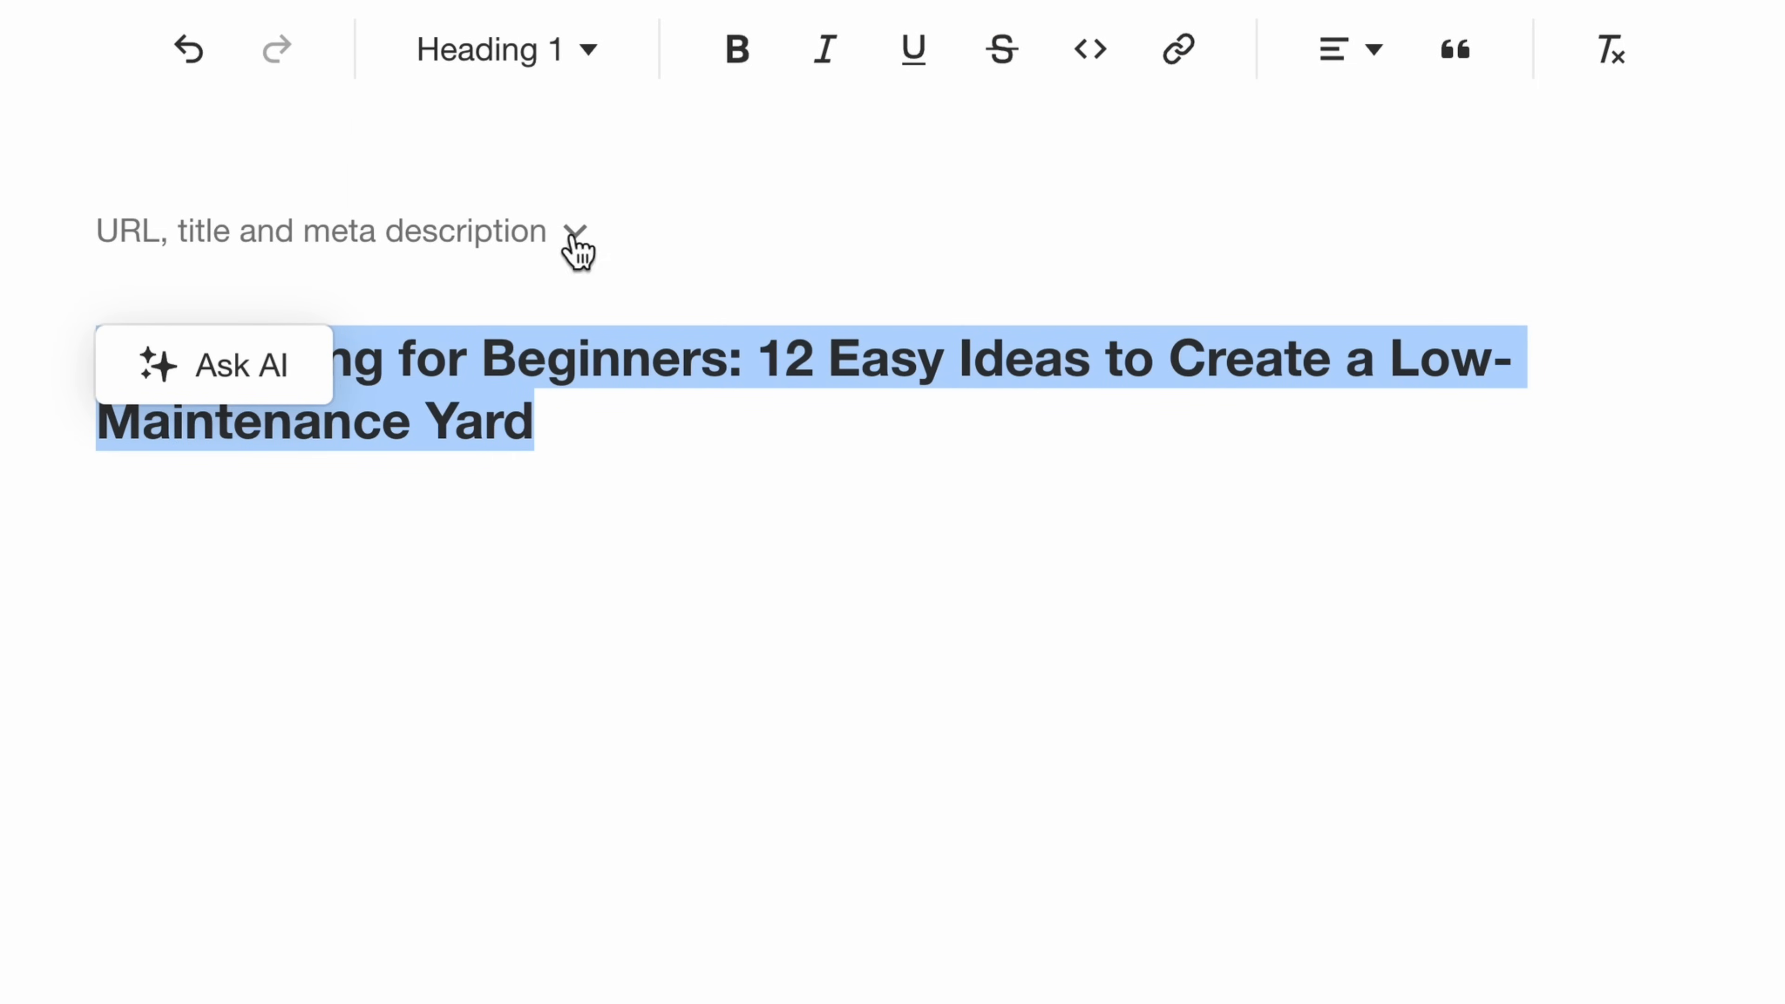
left_click(671, 647)
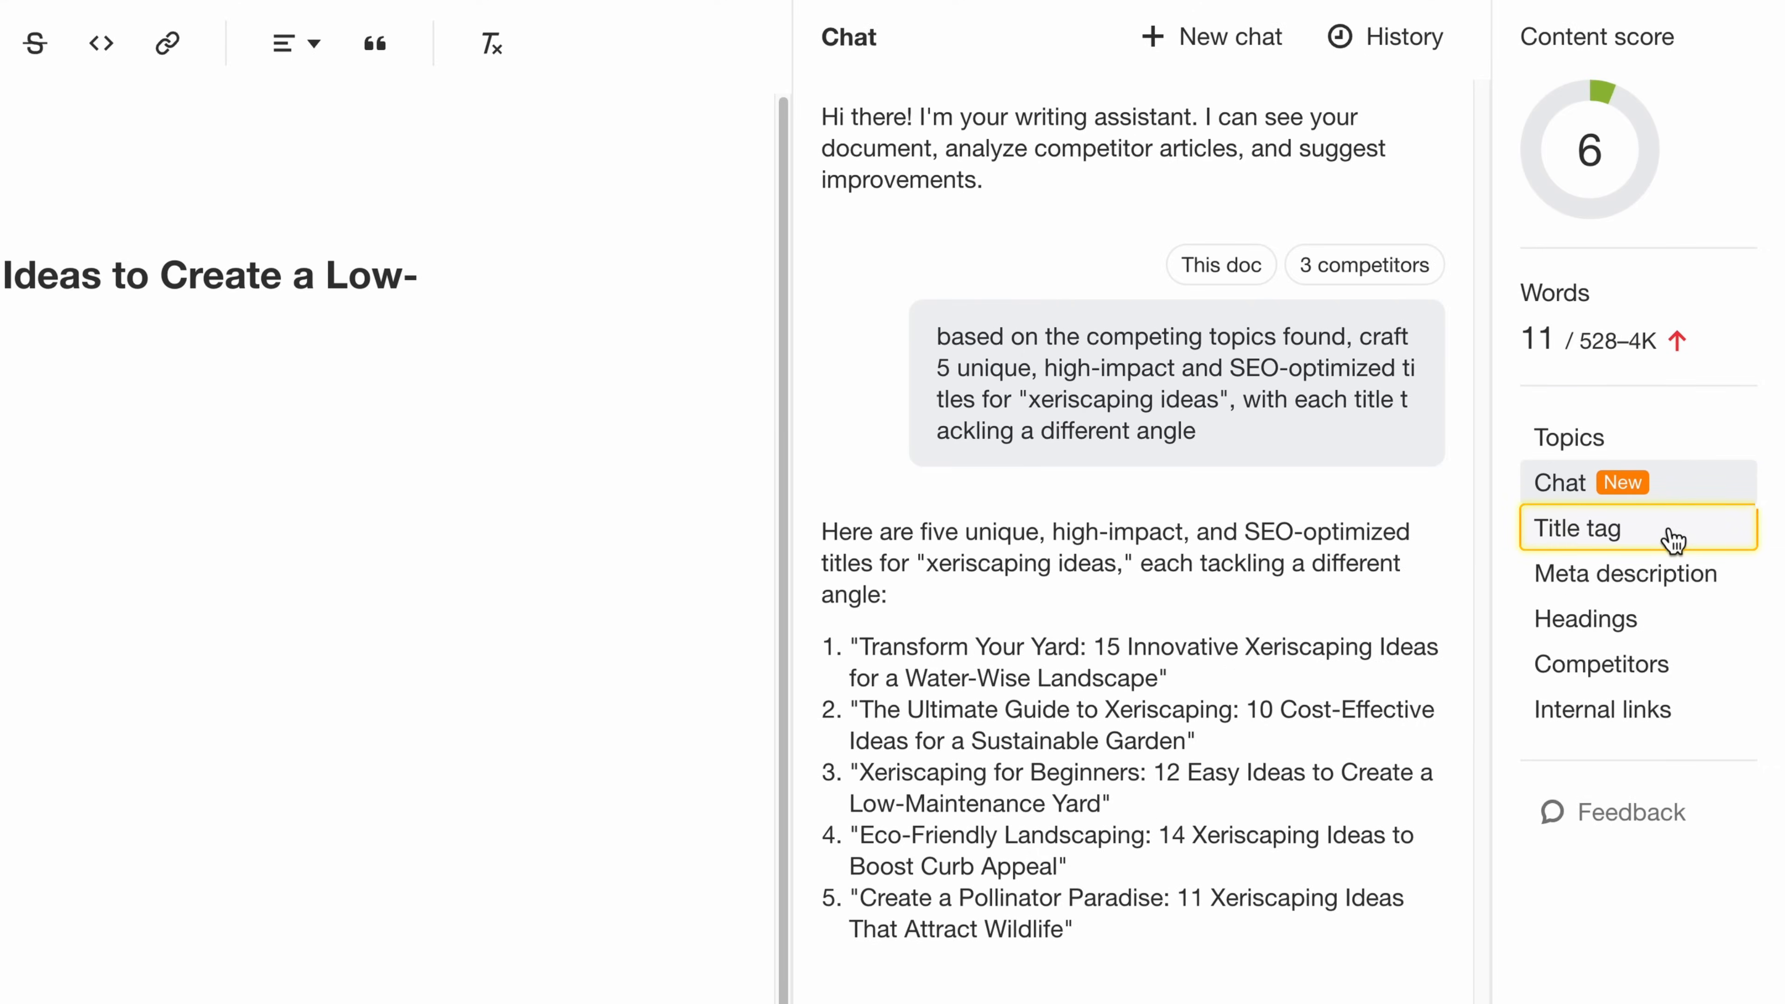
- Review the suggested title tag ideas and the competitors' title tags
left_click(1674, 540)
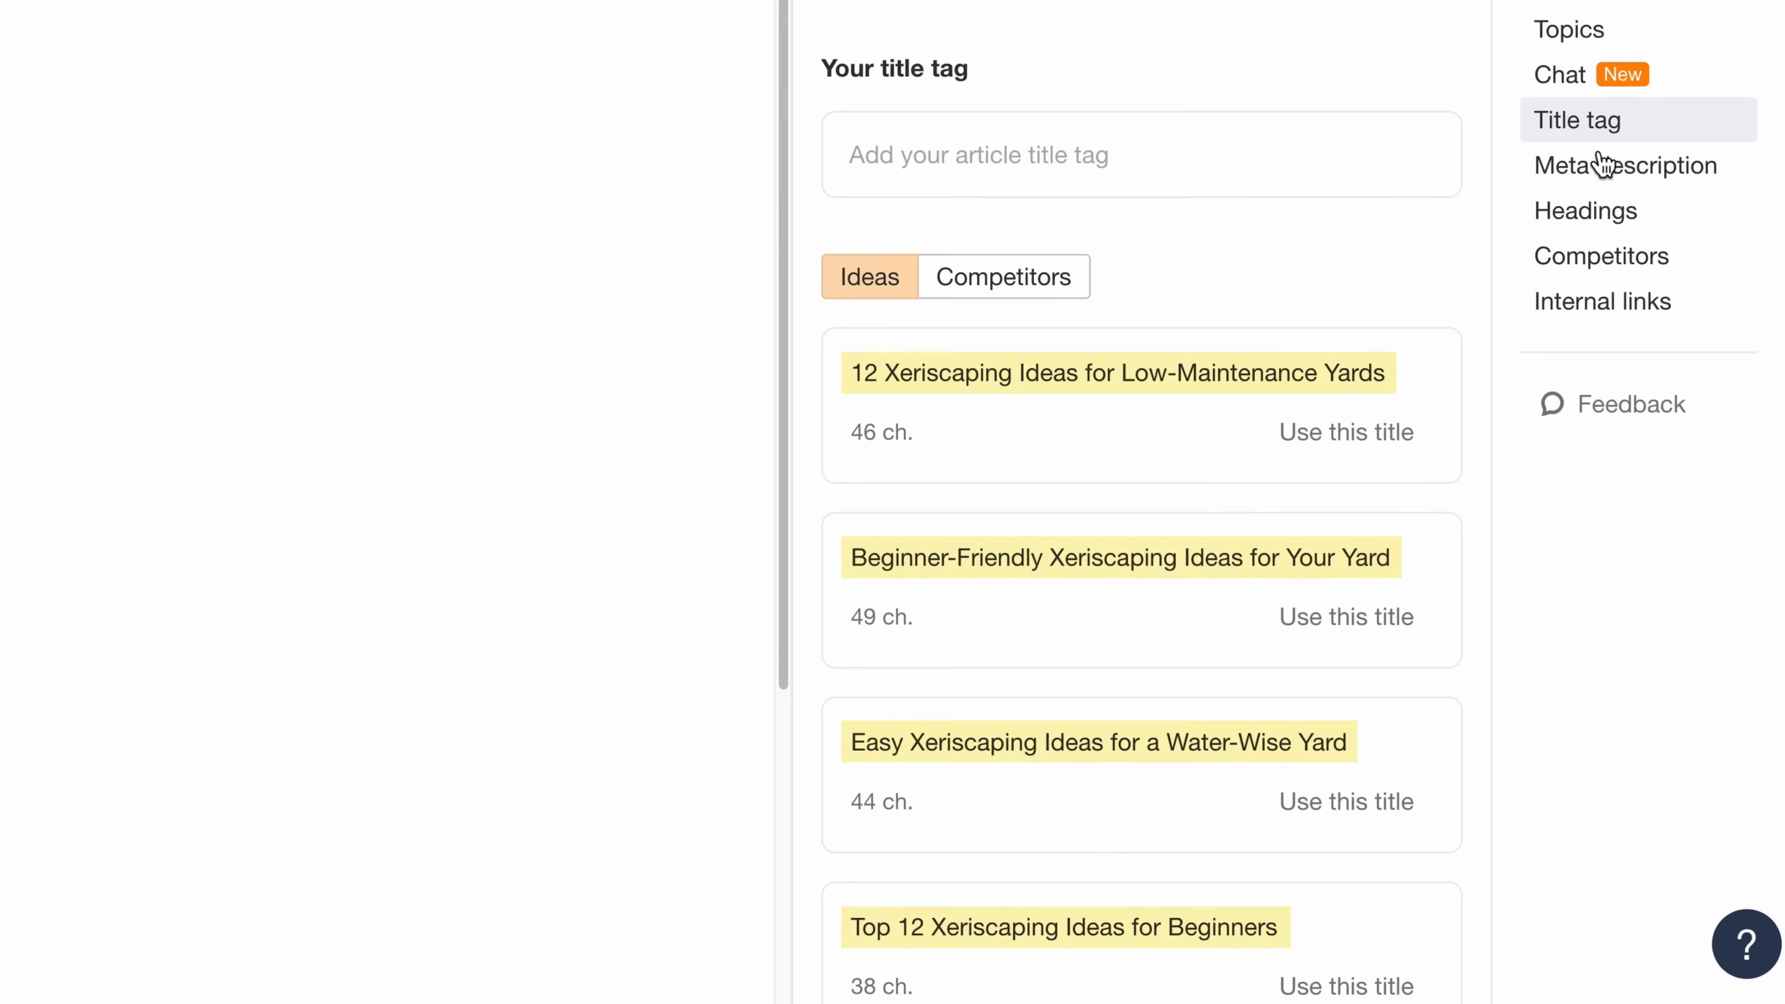
left_click(1045, 288)
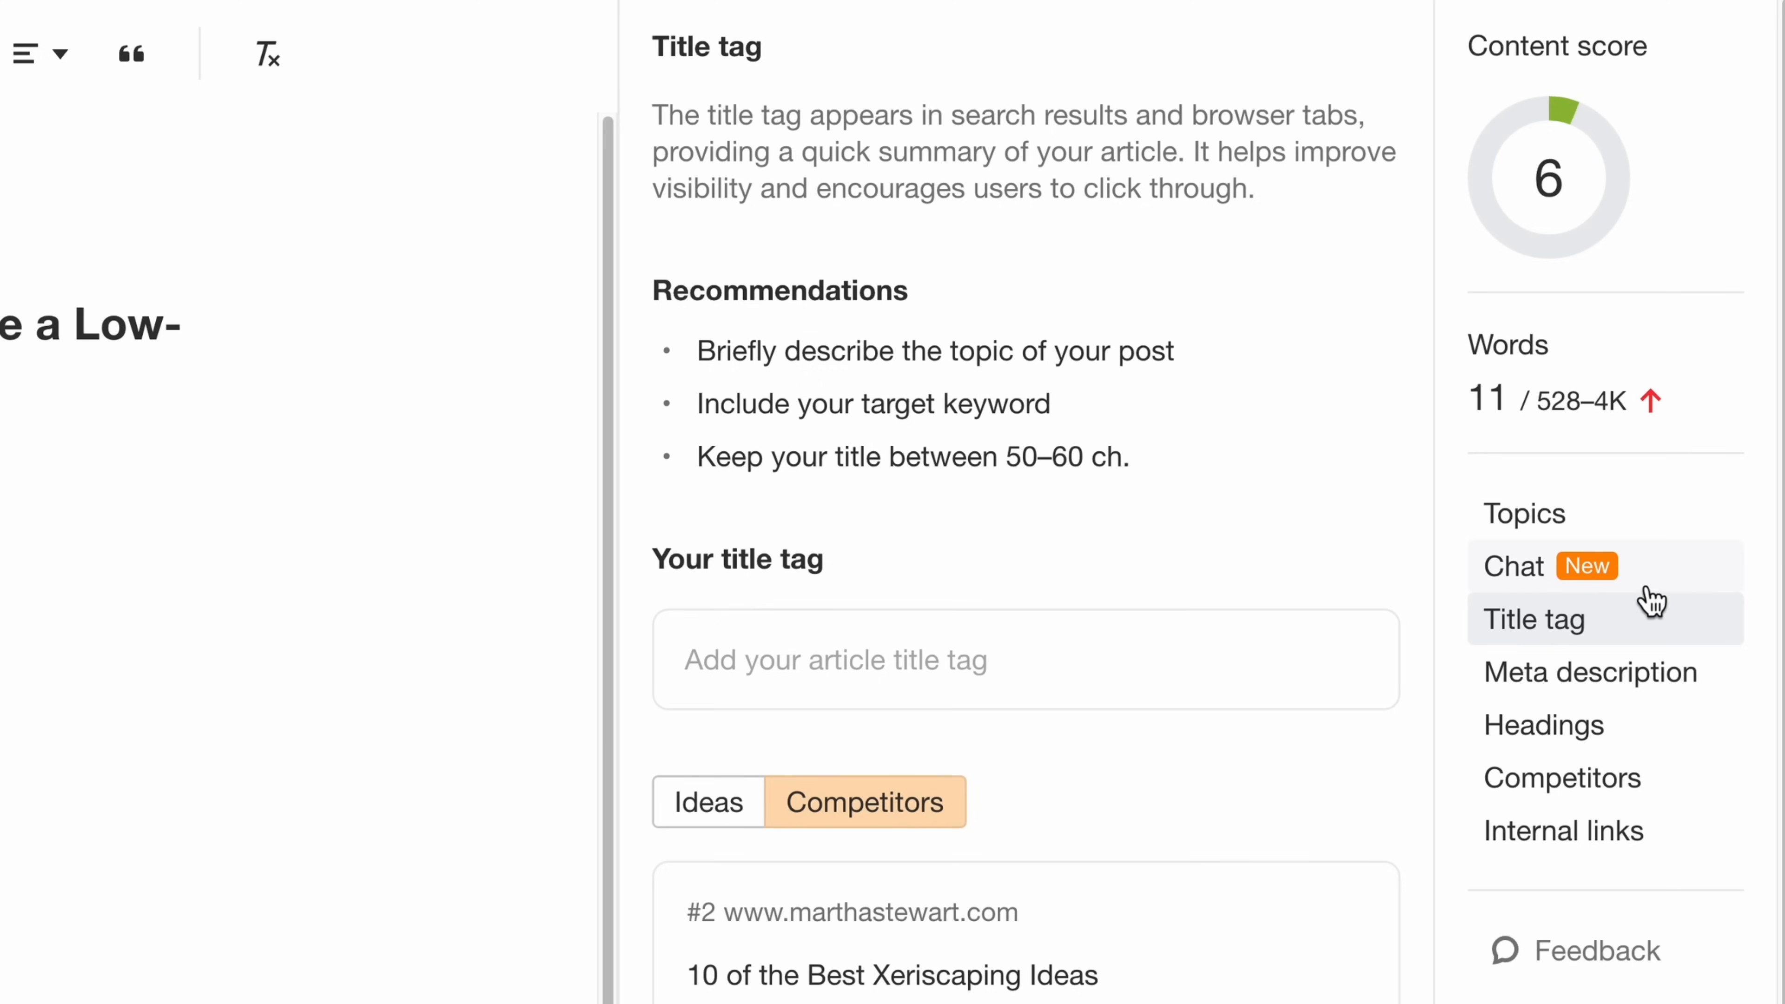
- Ask the AI chat to generate an article outline based on the competing main topics plus the existing title copied from the document
left_click(1667, 576)
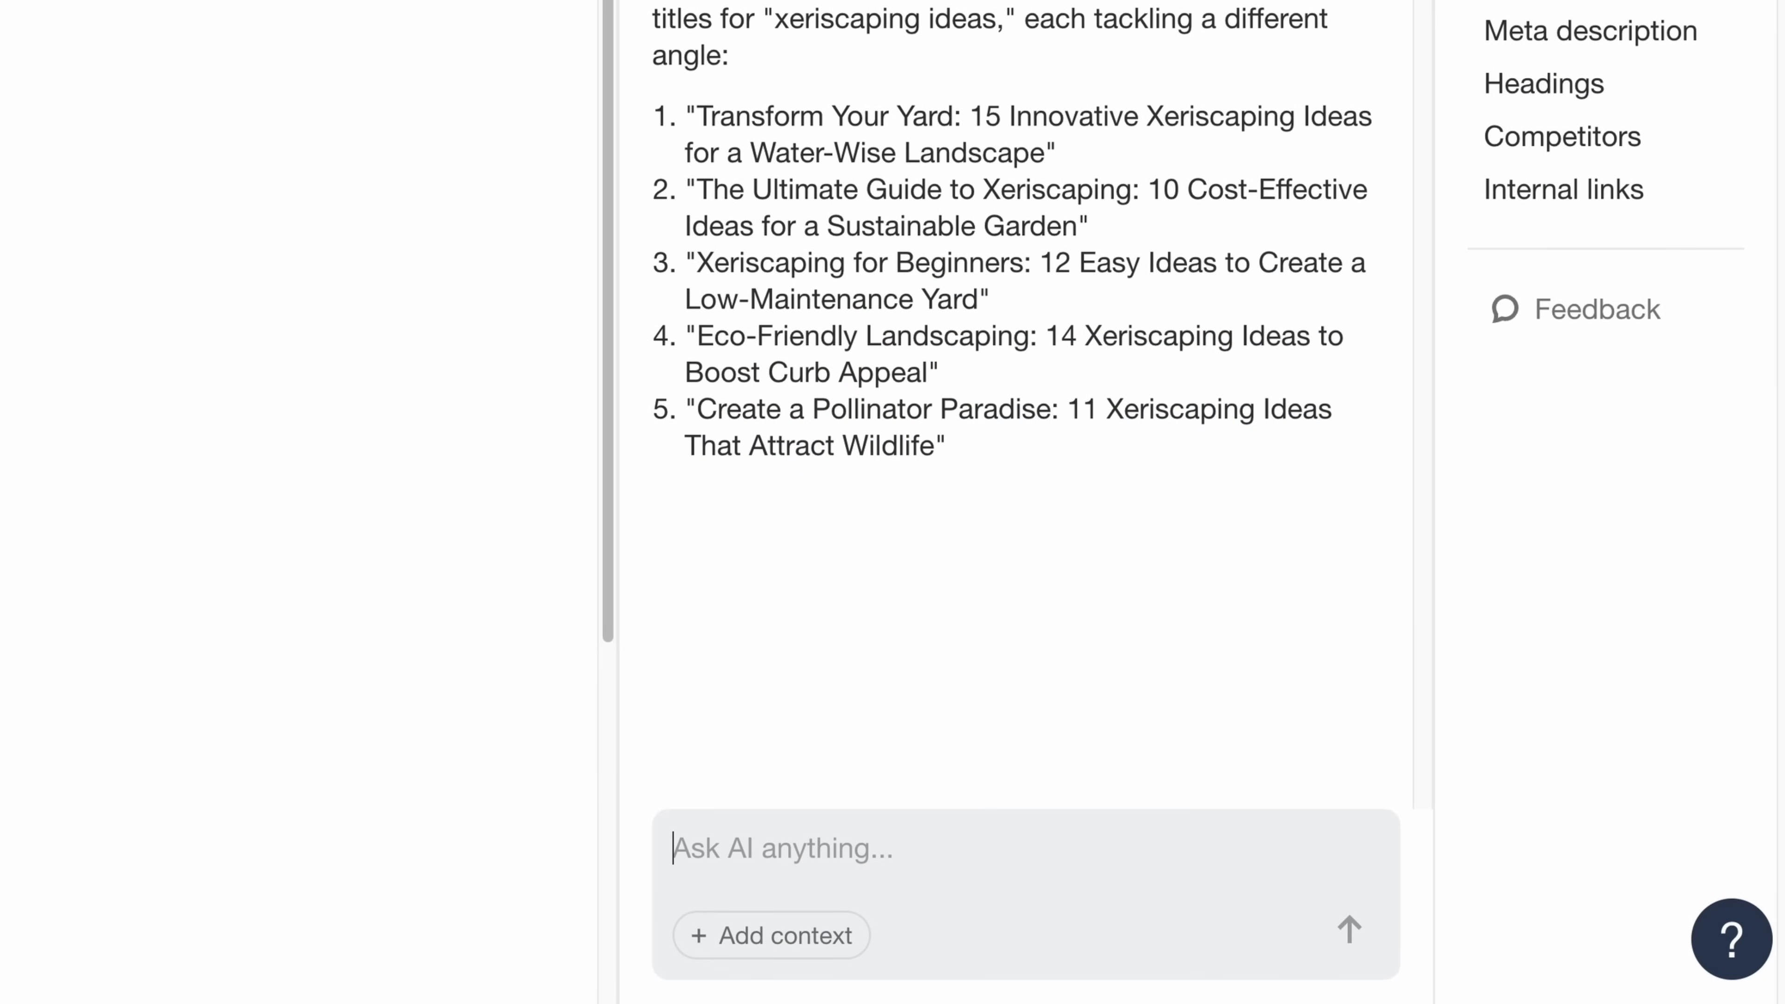
type("generate an ar")
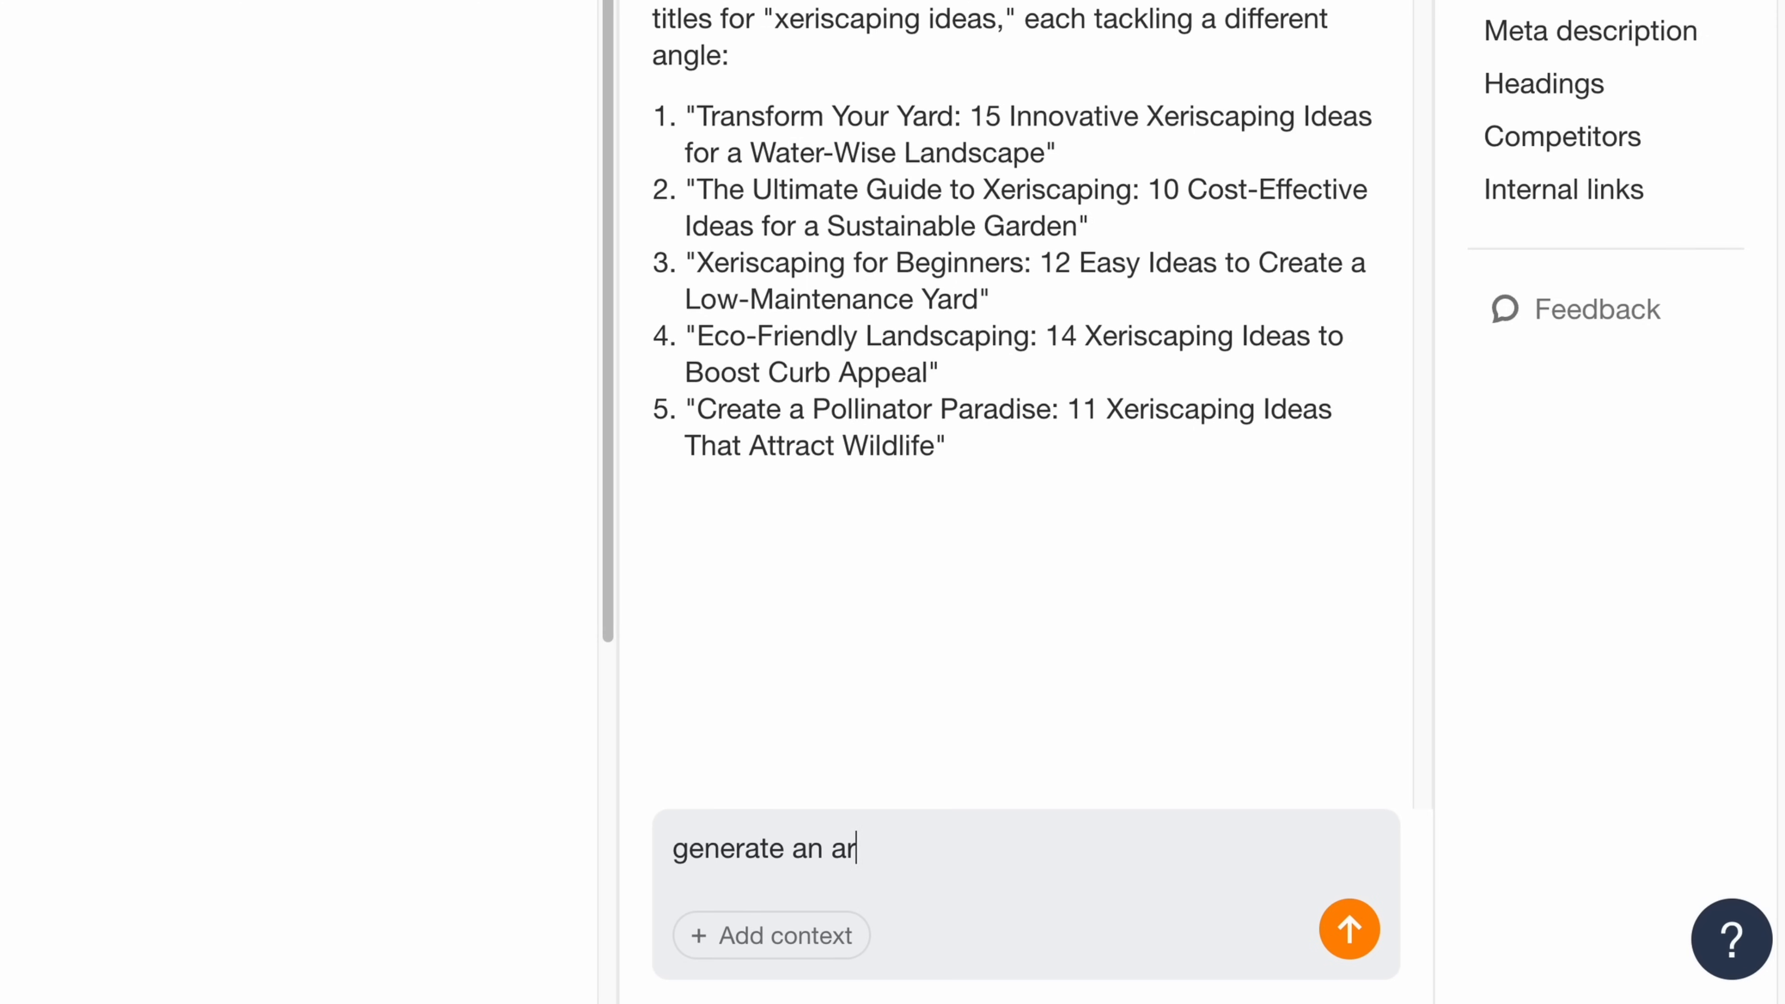
type("ticle outline based on the competing ma")
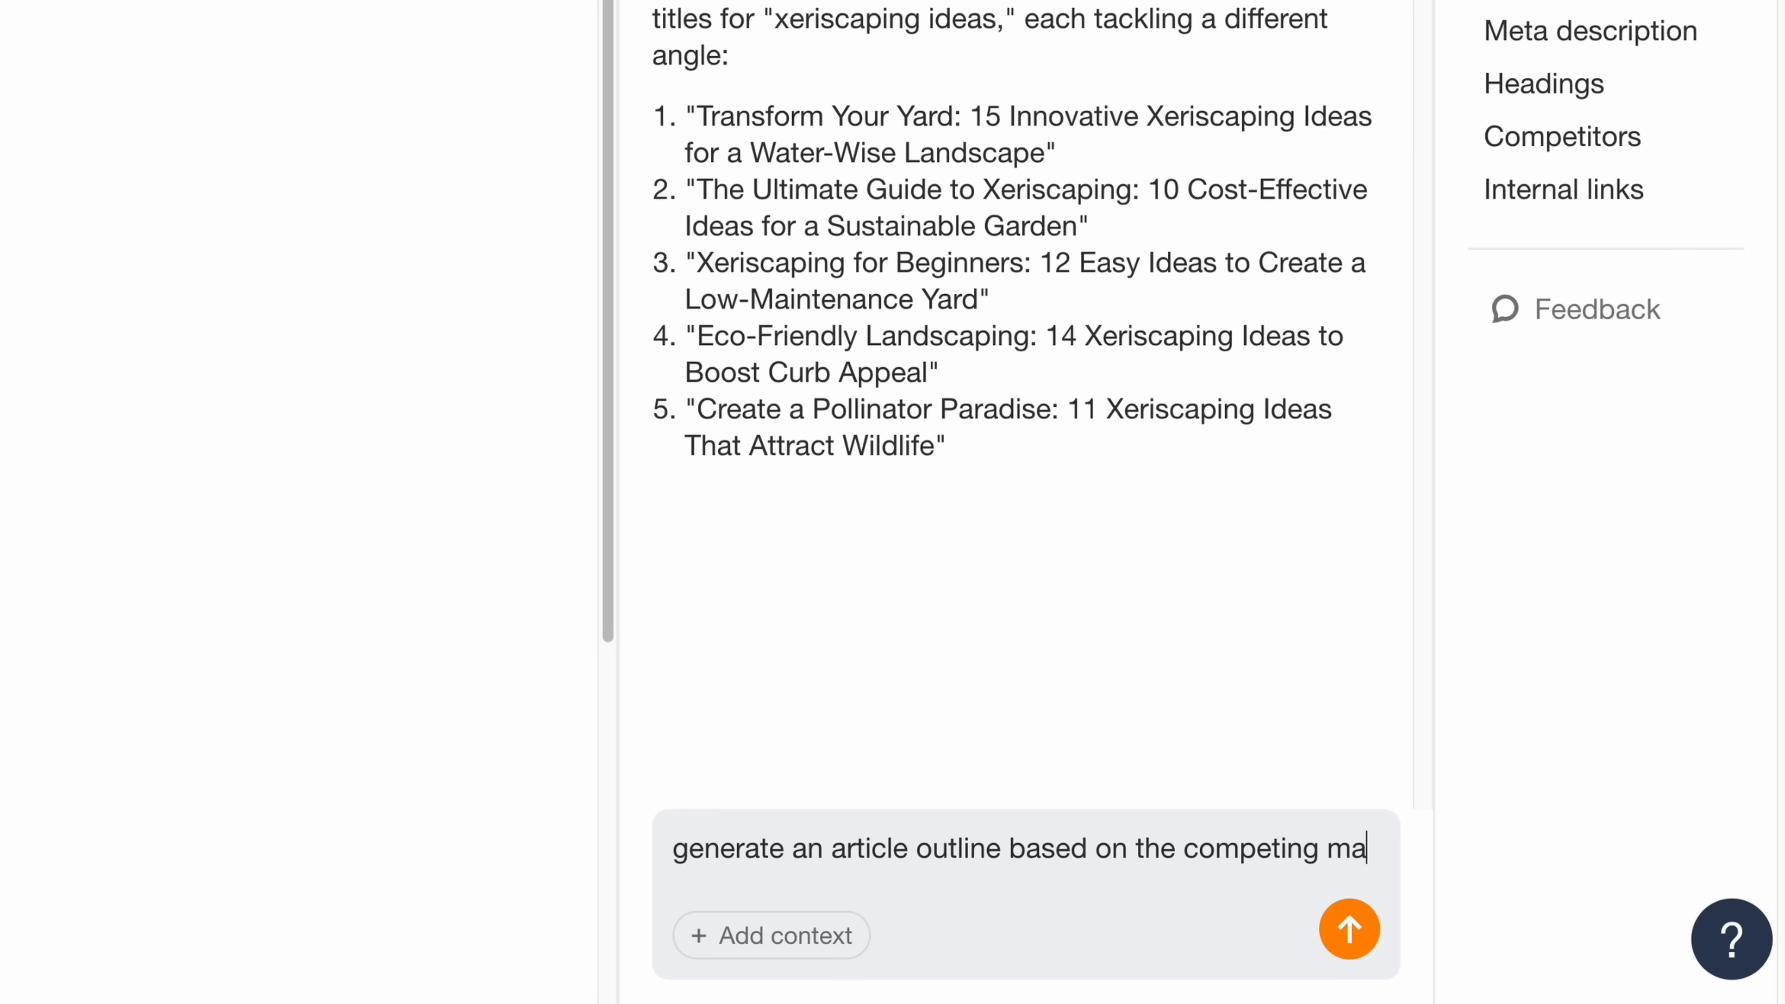
type("in topics + the existing title")
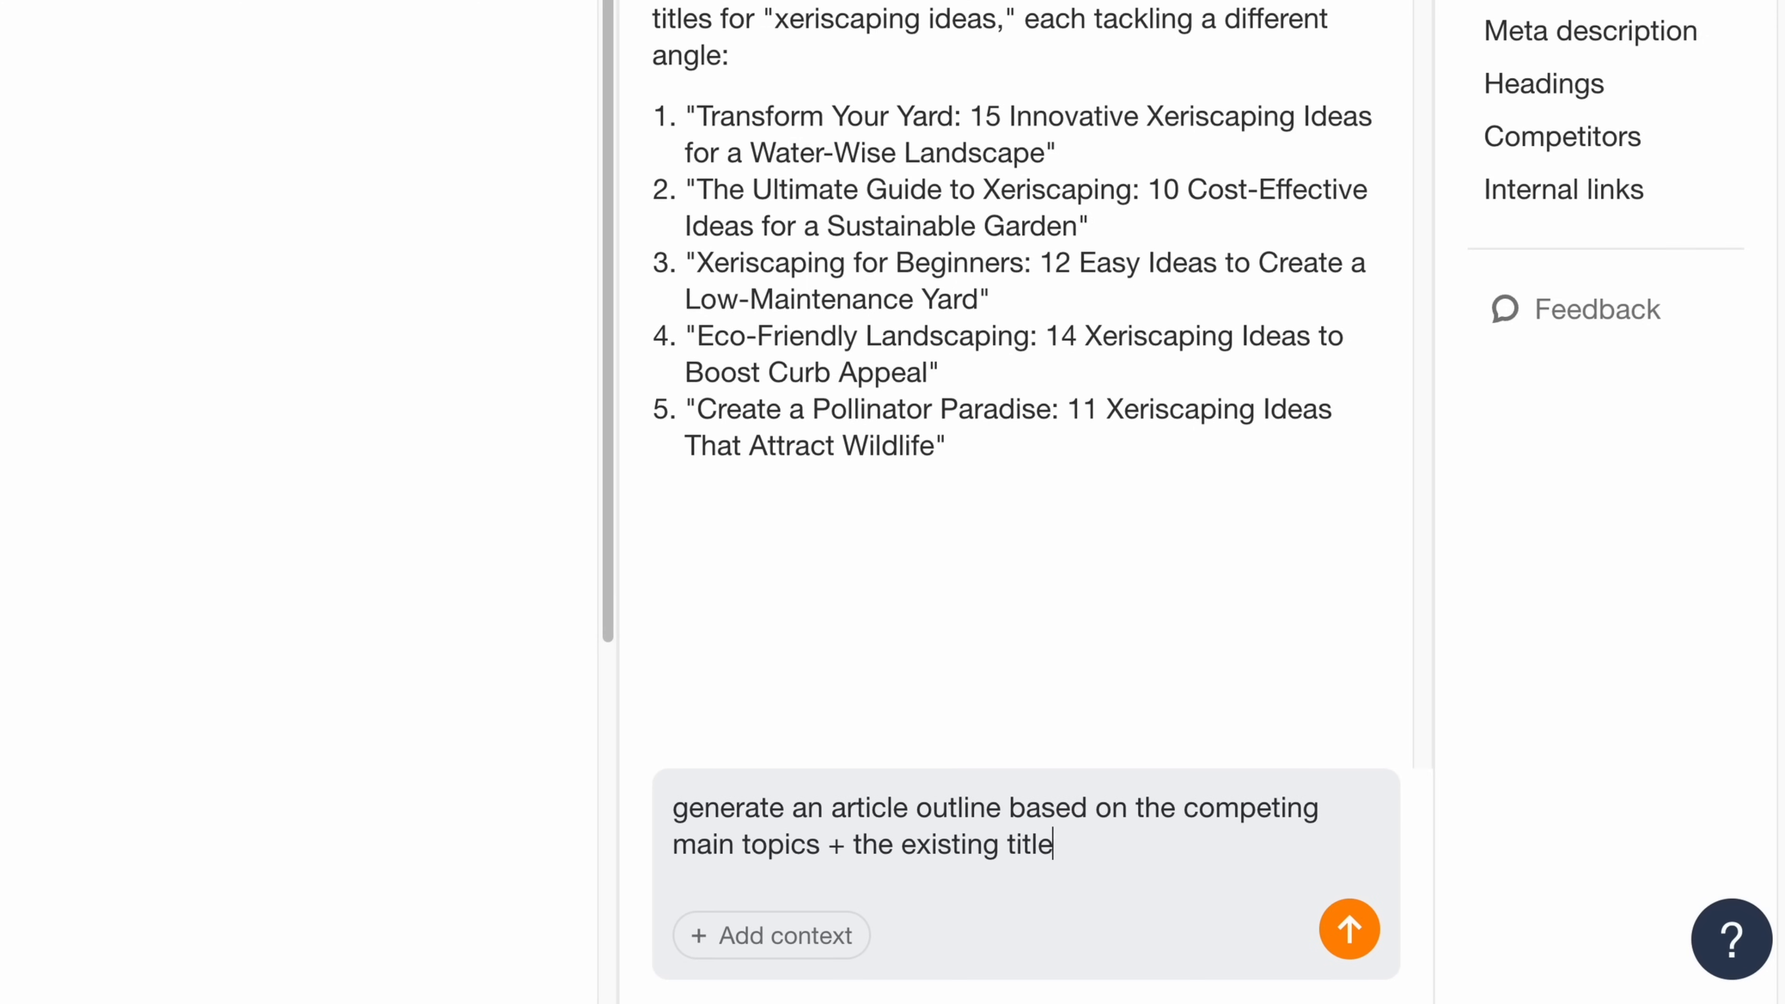
type(" in the content editor:")
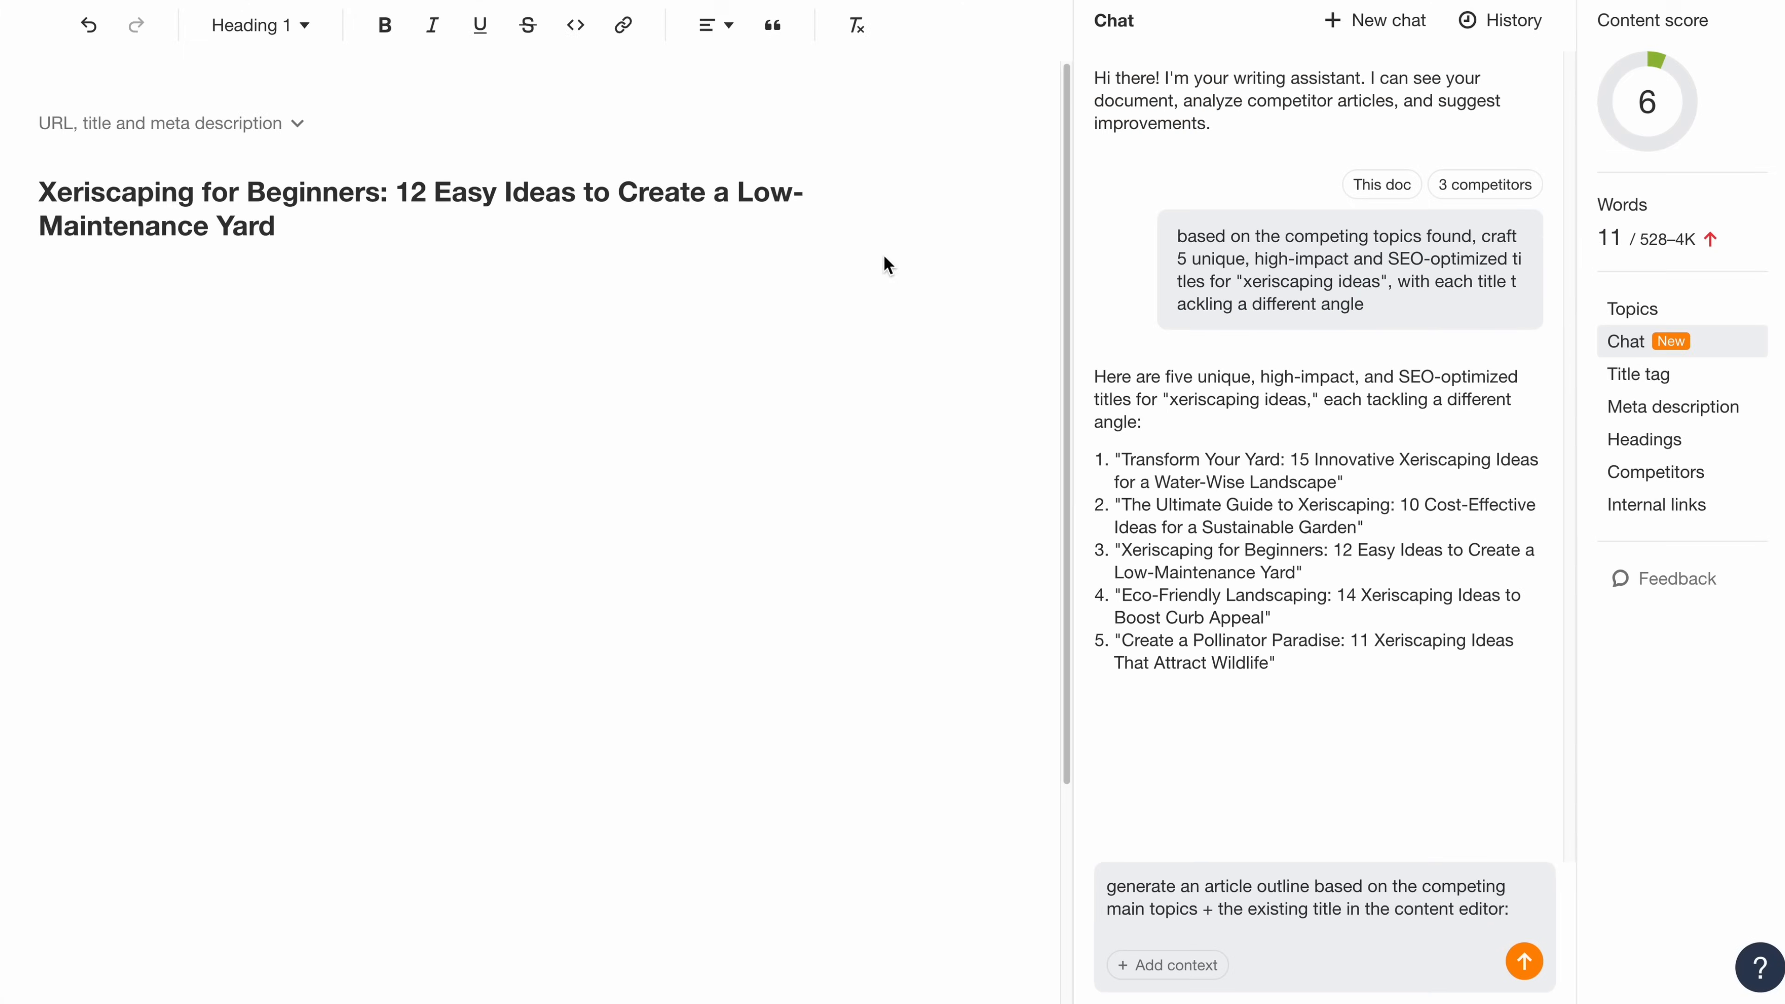
left_click_drag(44, 200, 281, 236)
key("ctrl+c")
left_click(1527, 914)
key("ctrl+v")
key("Return")
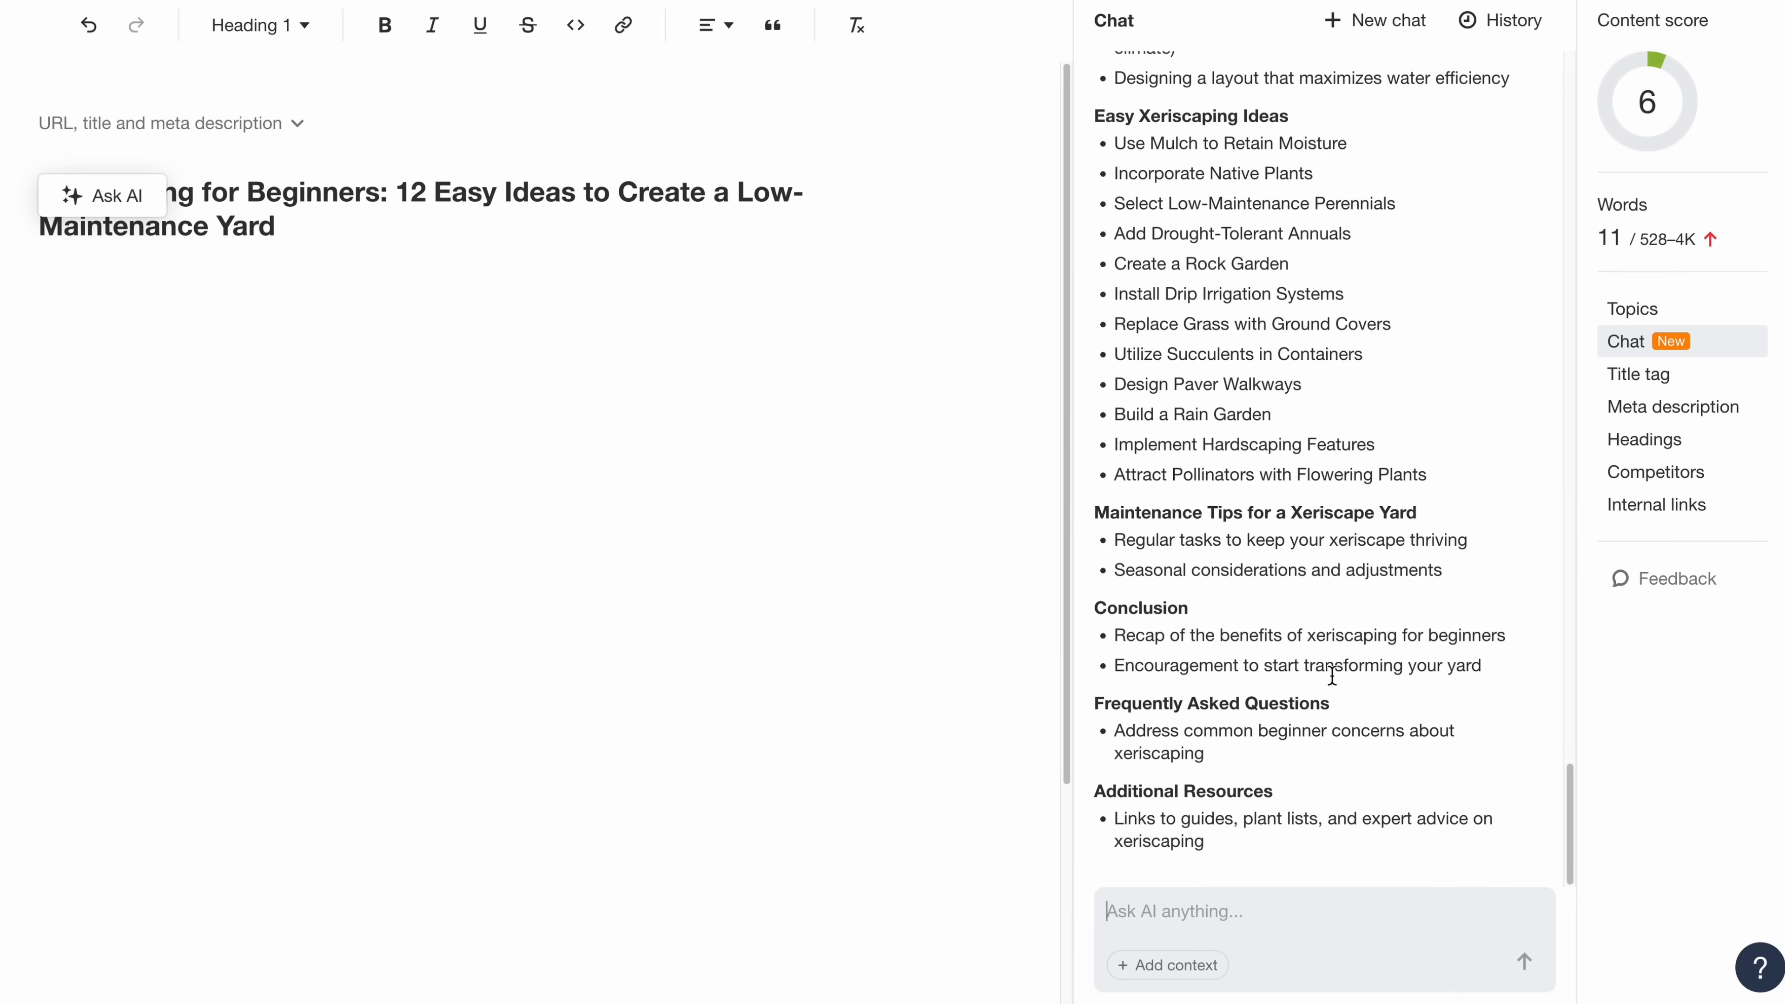
- Copy the whole generated outline from the chat and paste it below the document's title
scroll(1332, 676, "up", 7)
left_click_drag(1096, 267, 1417, 858)
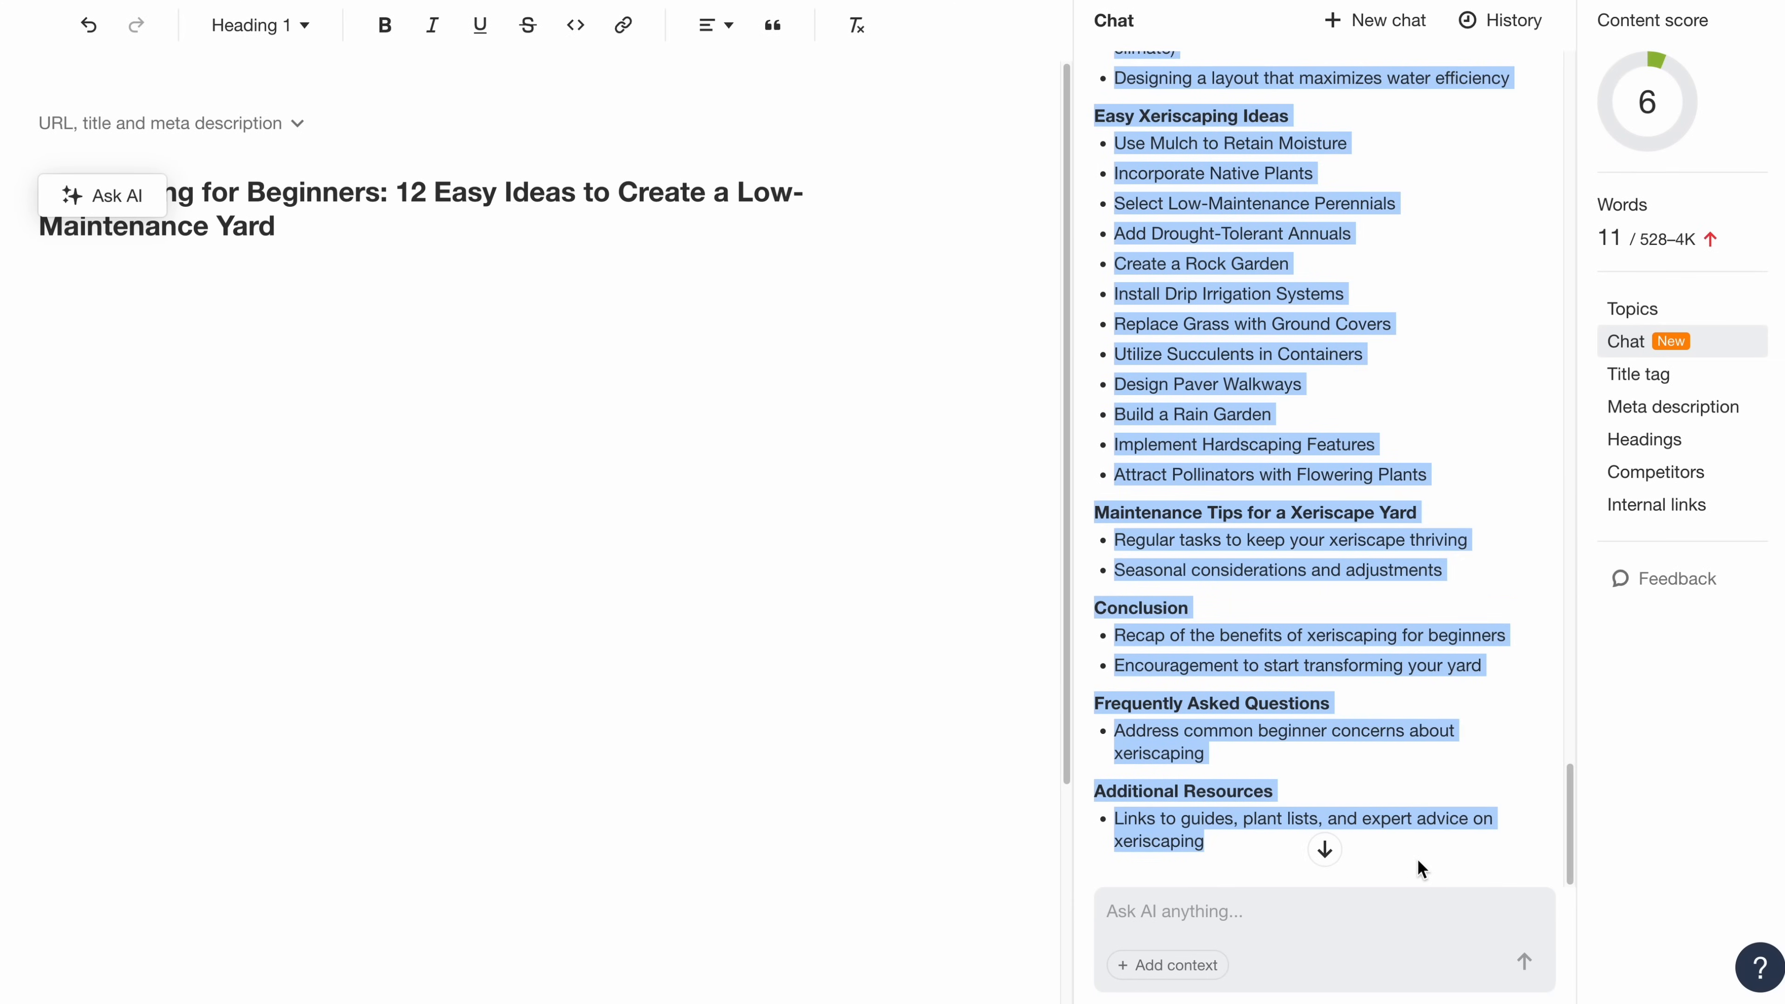
key("ctrl+c")
left_click(42, 267)
key("Return")
key("ctrl+v")
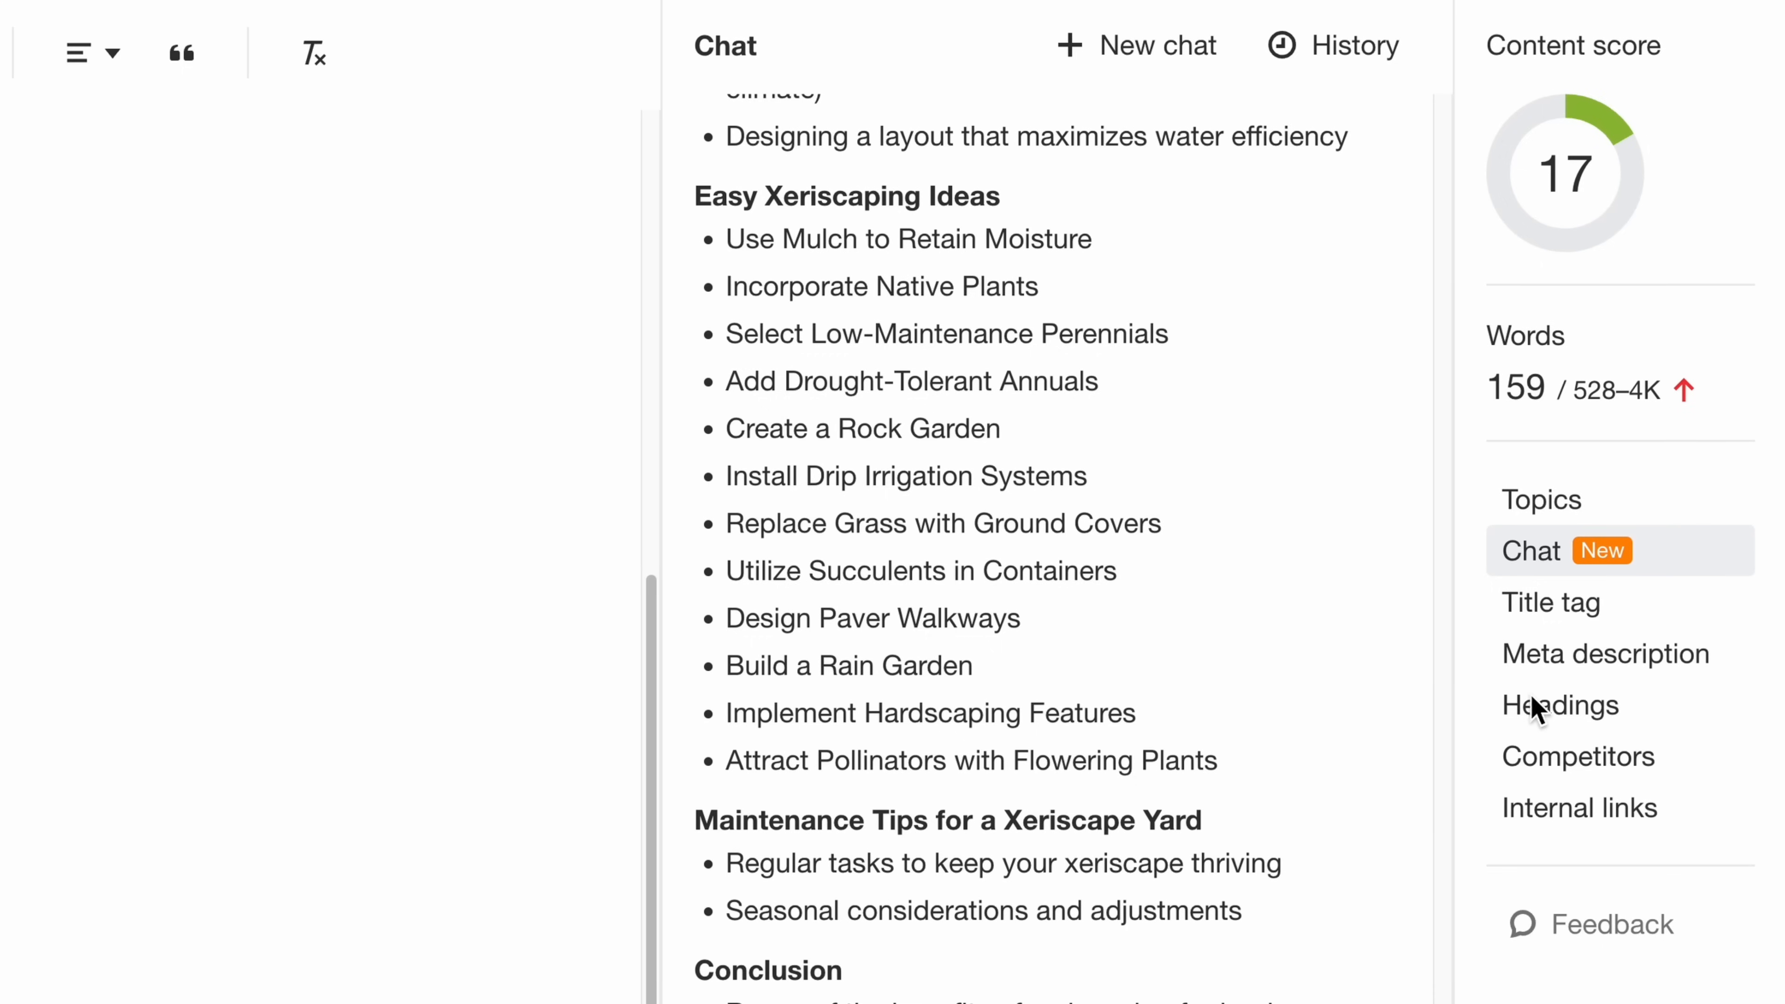
- Insert the competitor heading "Try Mediterranean Plants" as a new bullet after "Select Low-Maintenance Perennials" in the outline
left_click(1539, 706)
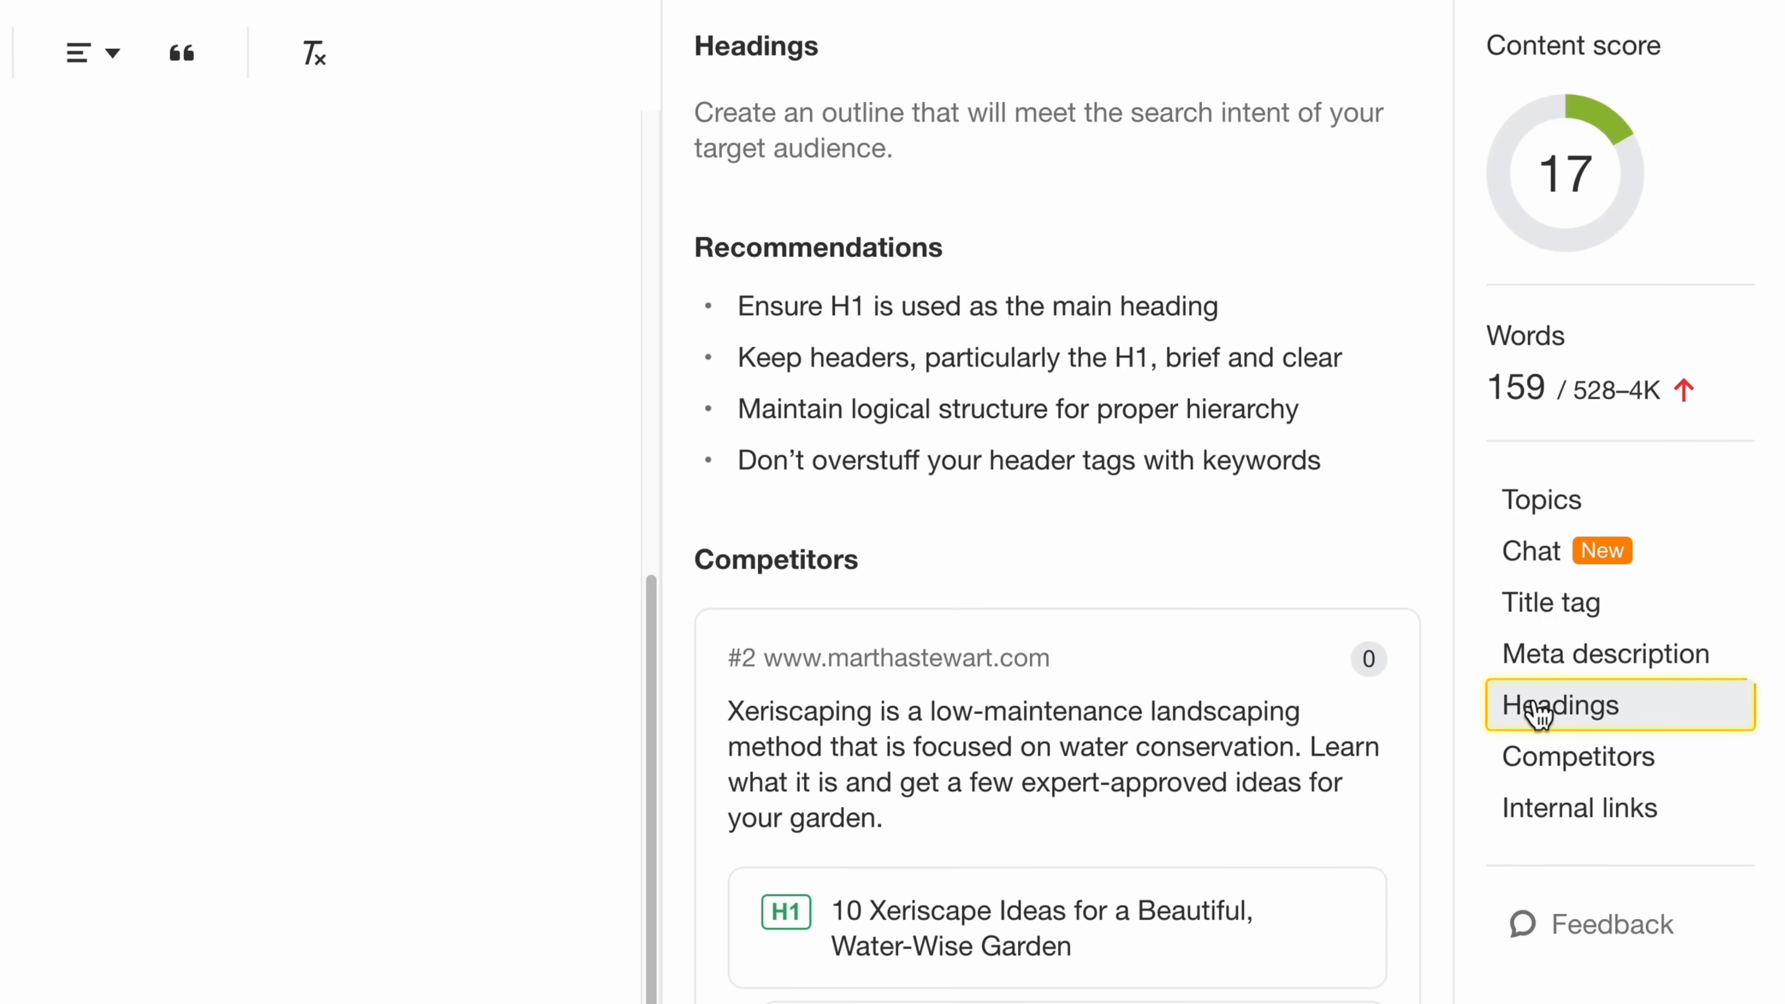
scroll(1433, 779, "down", 9)
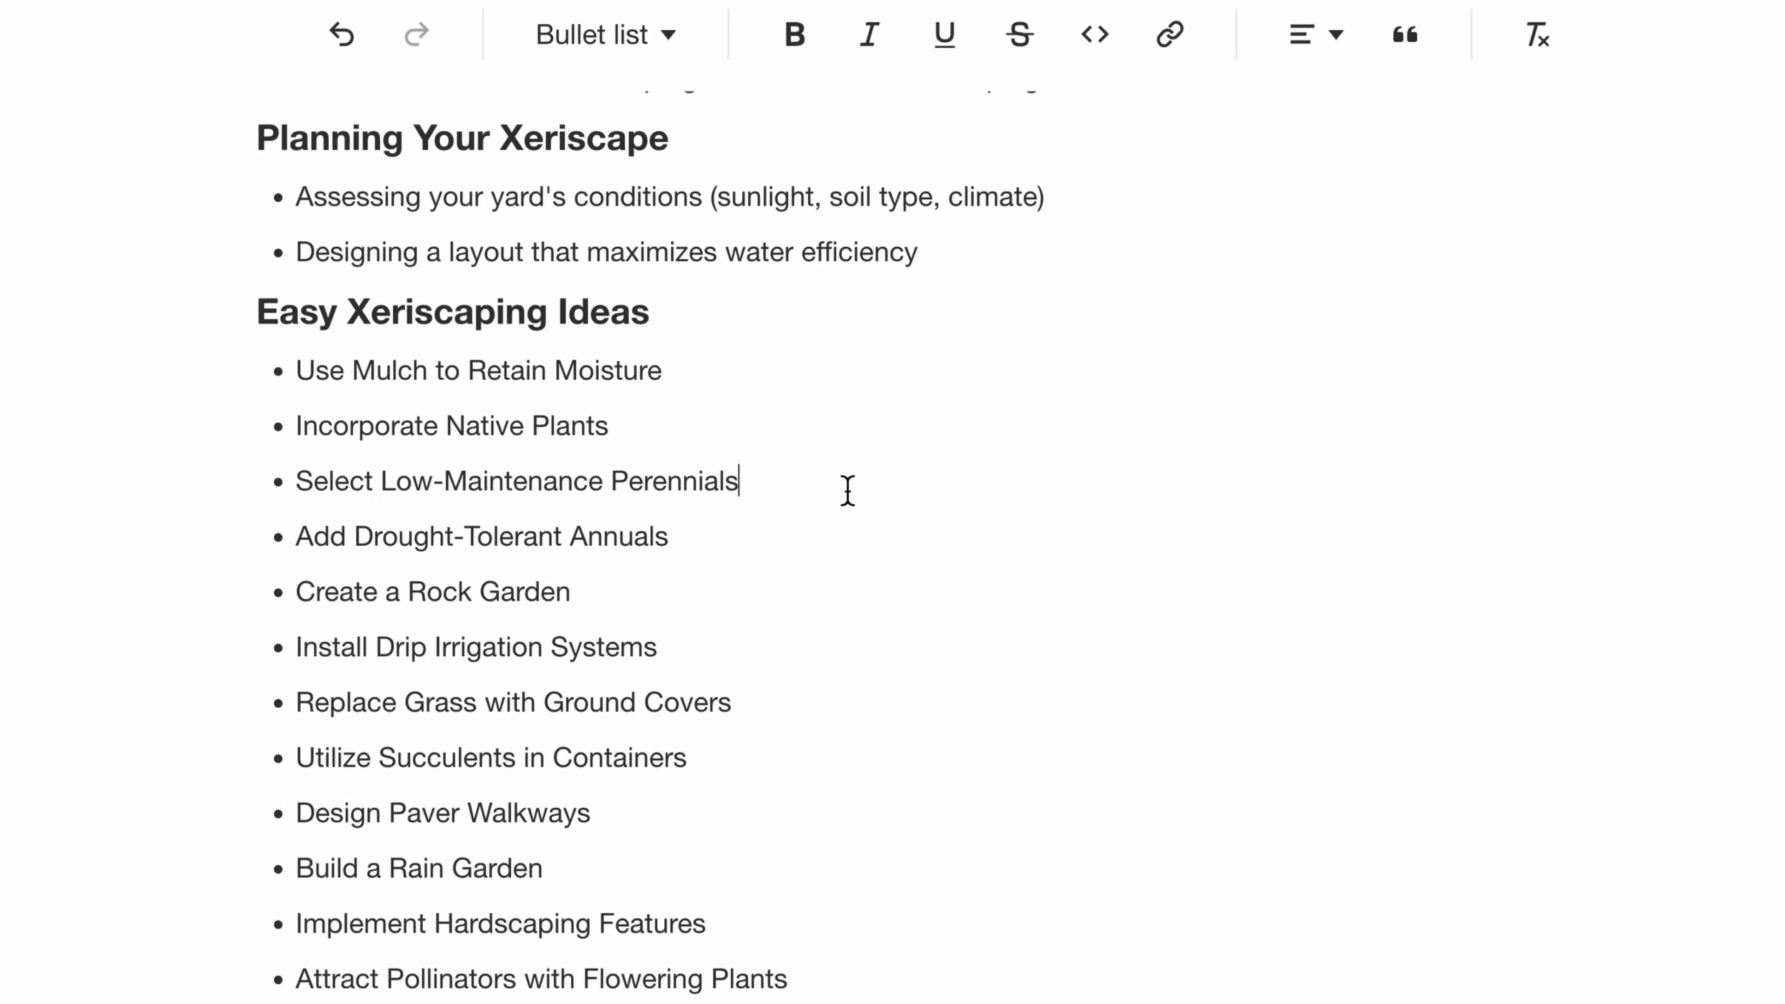
key("Return")
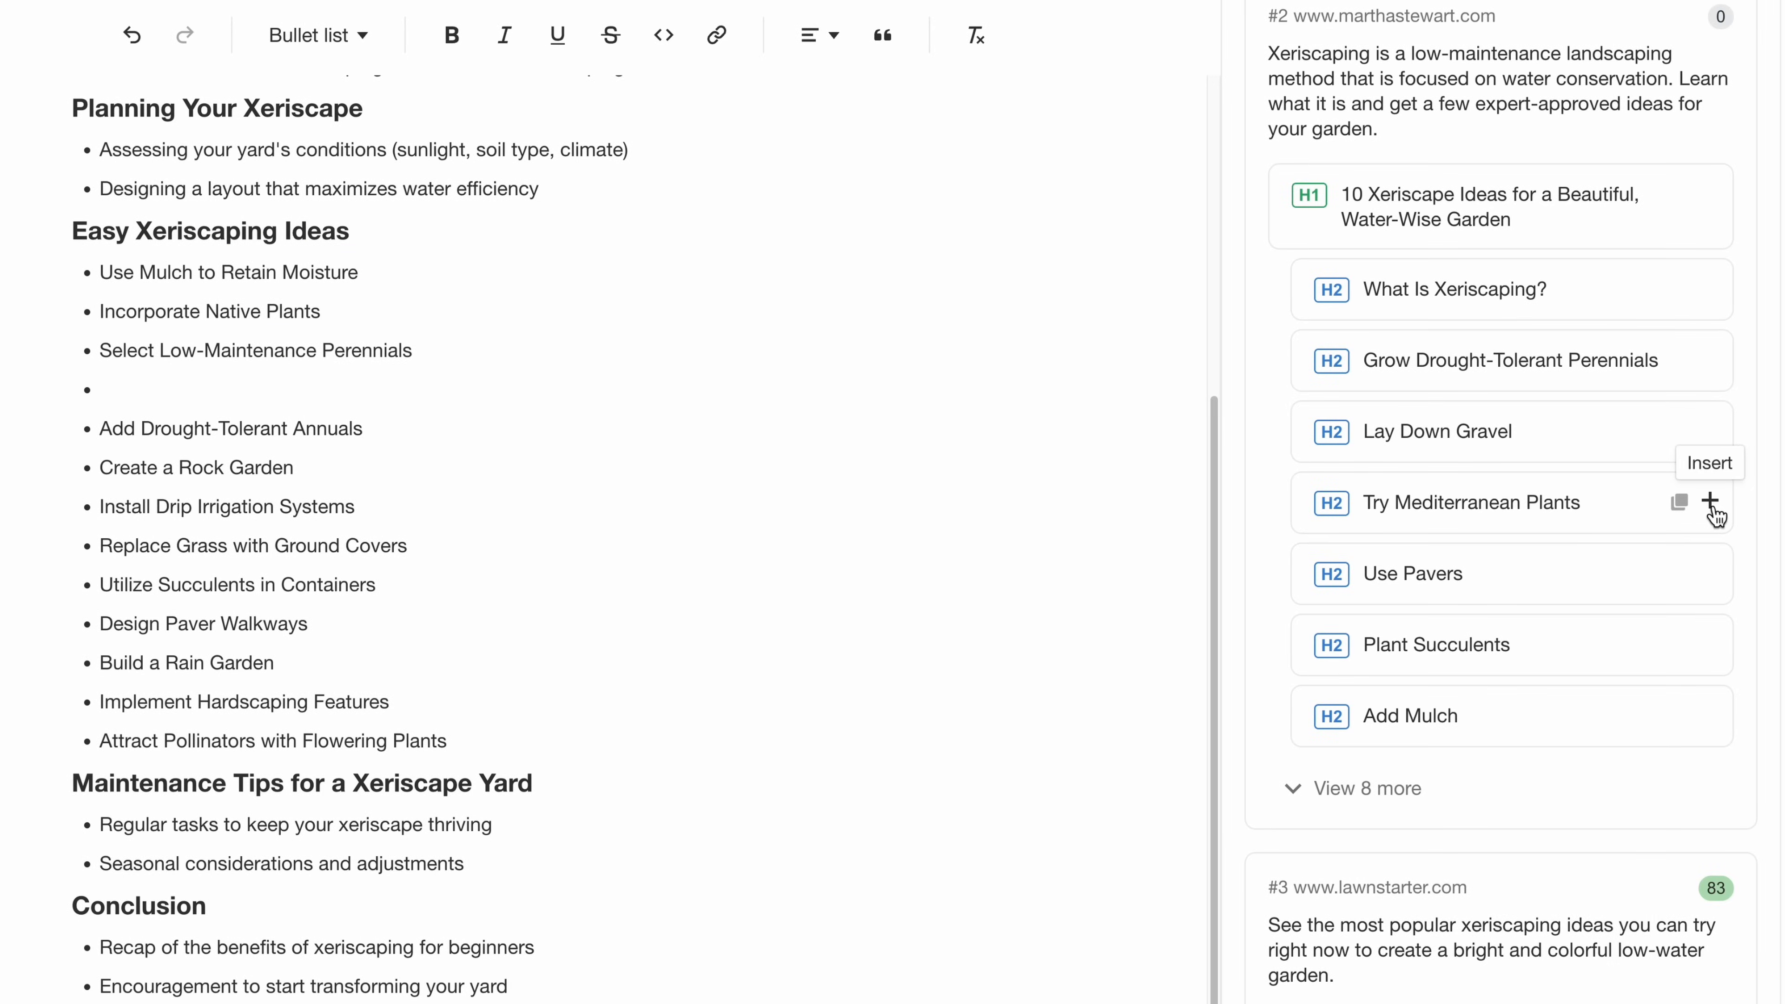
left_click(1711, 502)
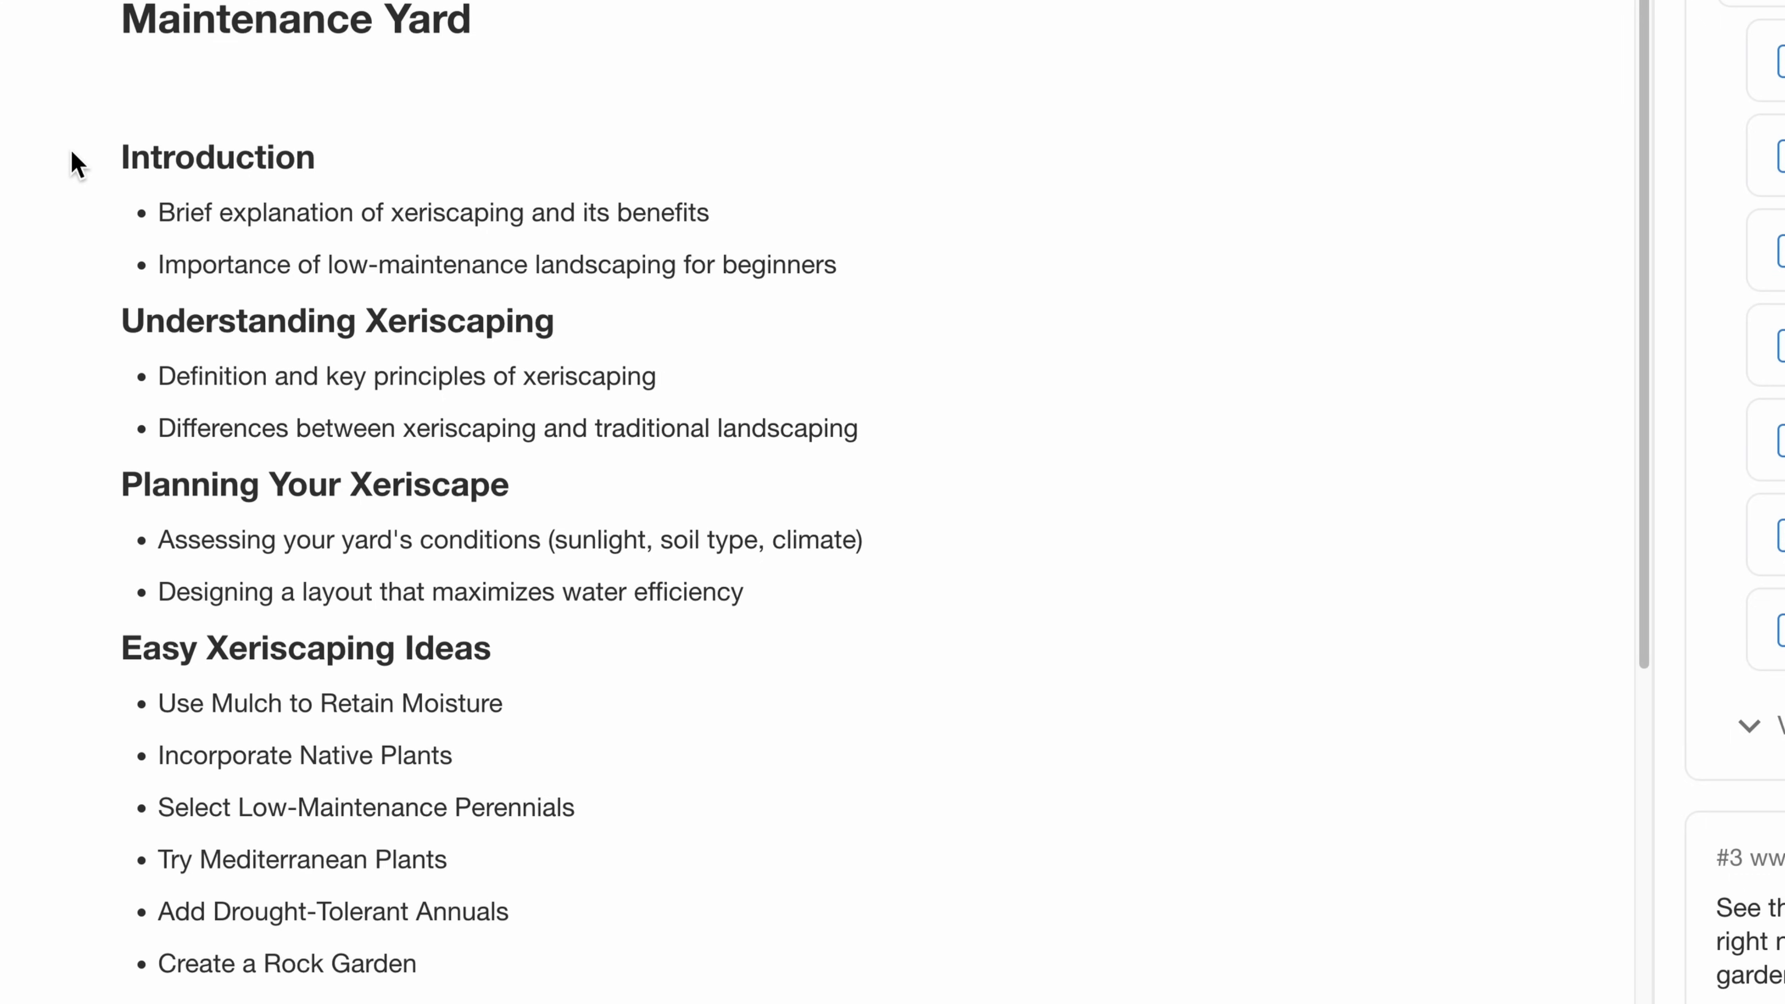
- Have the AI "expand and turn into a paragraph" the Introduction heading and its two bullets, and replace the selected text with the result
left_click_drag(124, 163, 836, 266)
left_click(199, 92)
type("expand ")
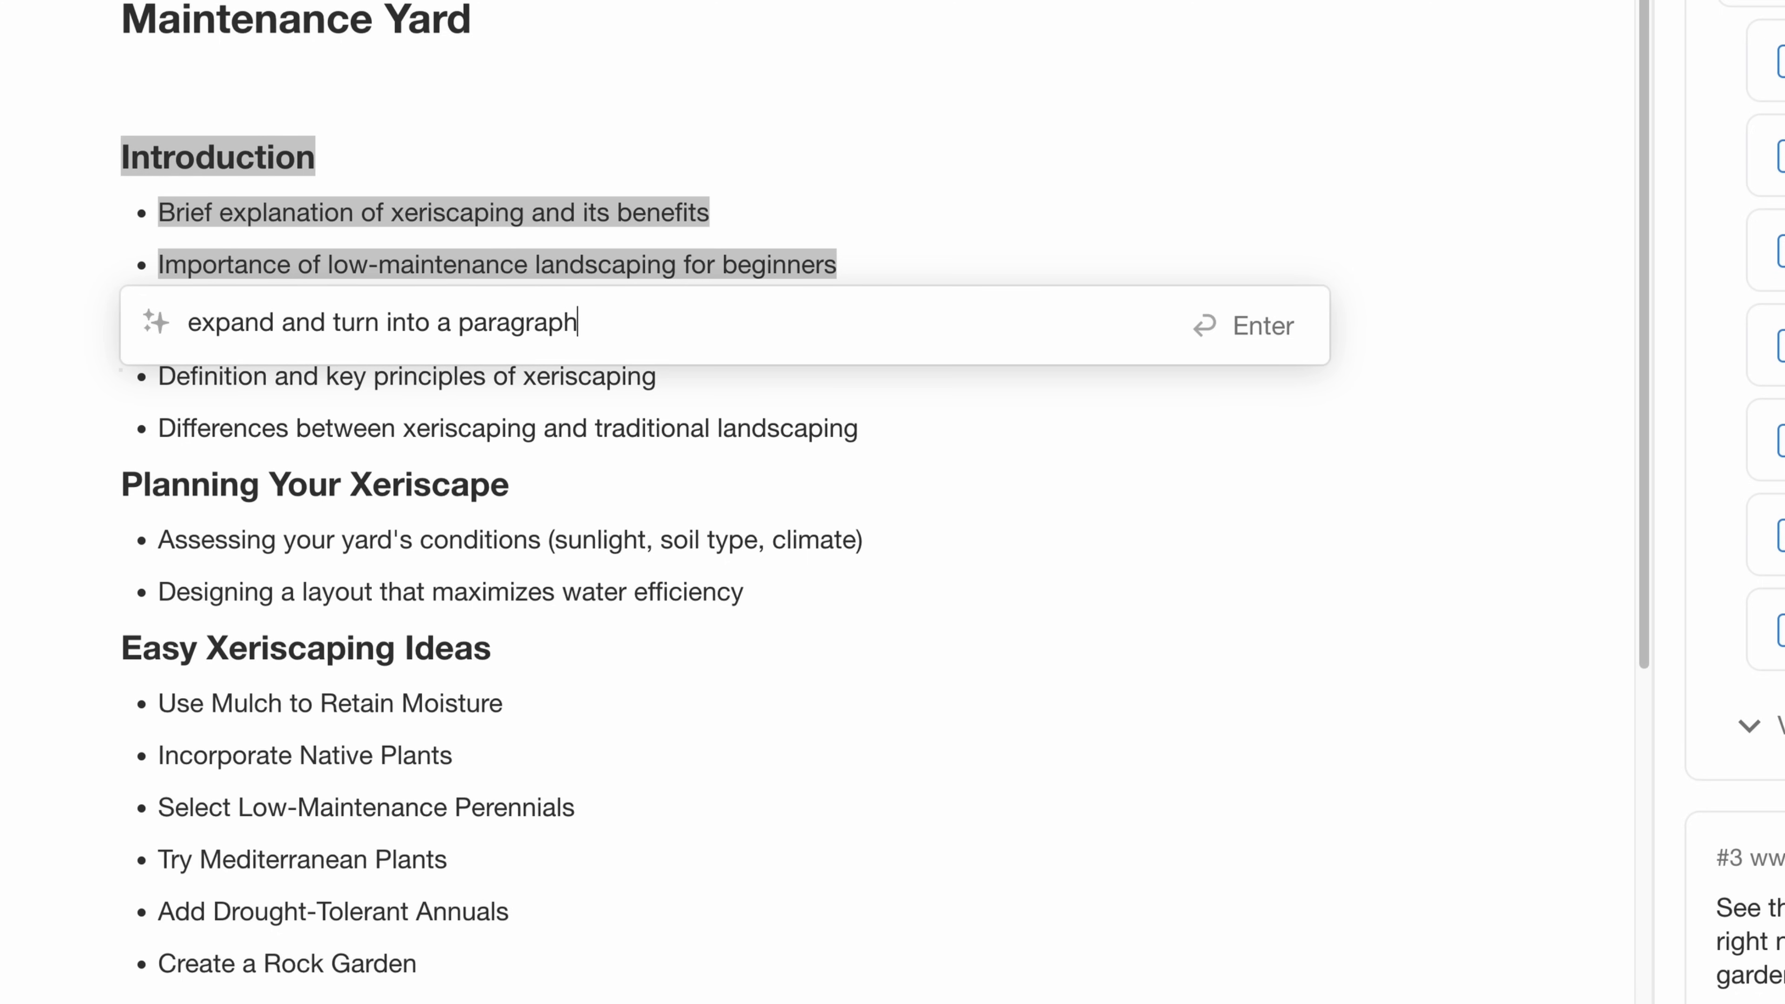
type("and turn into a paragraph")
key("Return")
left_click(322, 816)
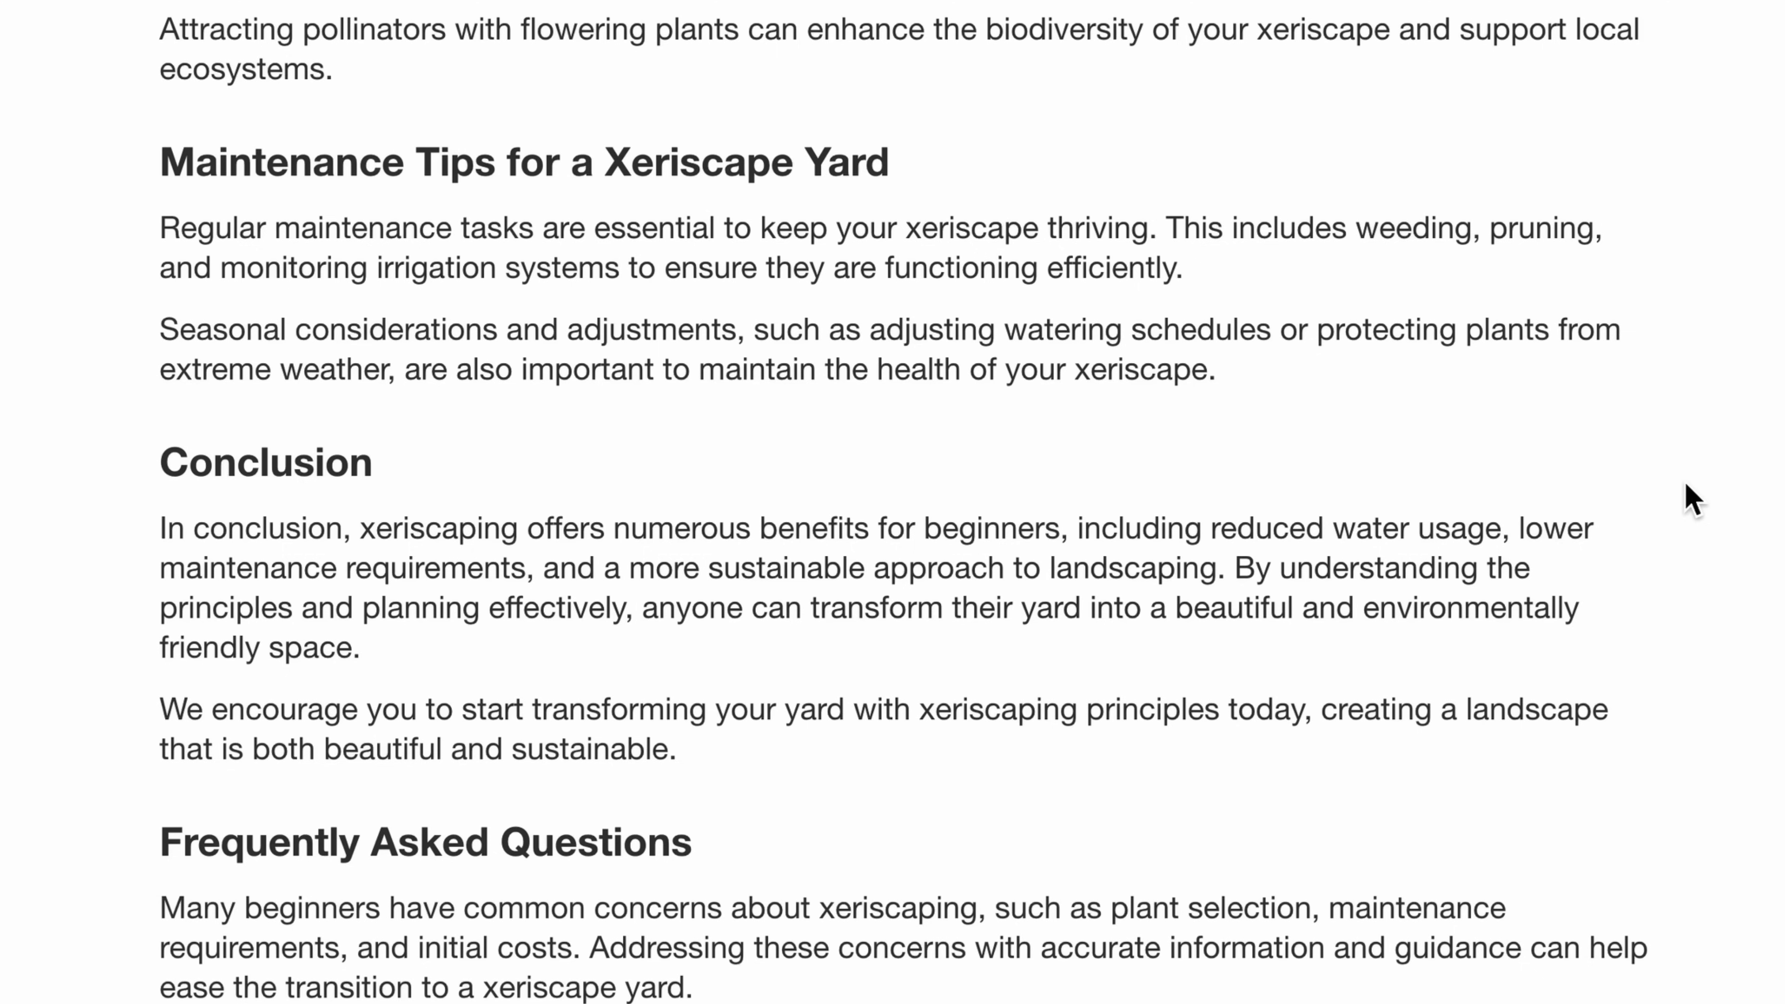
- Have the AI "expand and tell about tools needed for maintenance" in the Maintenance Tips for a Xeriscape Yard section, and replace the original text
left_click_drag(162, 173, 1251, 387)
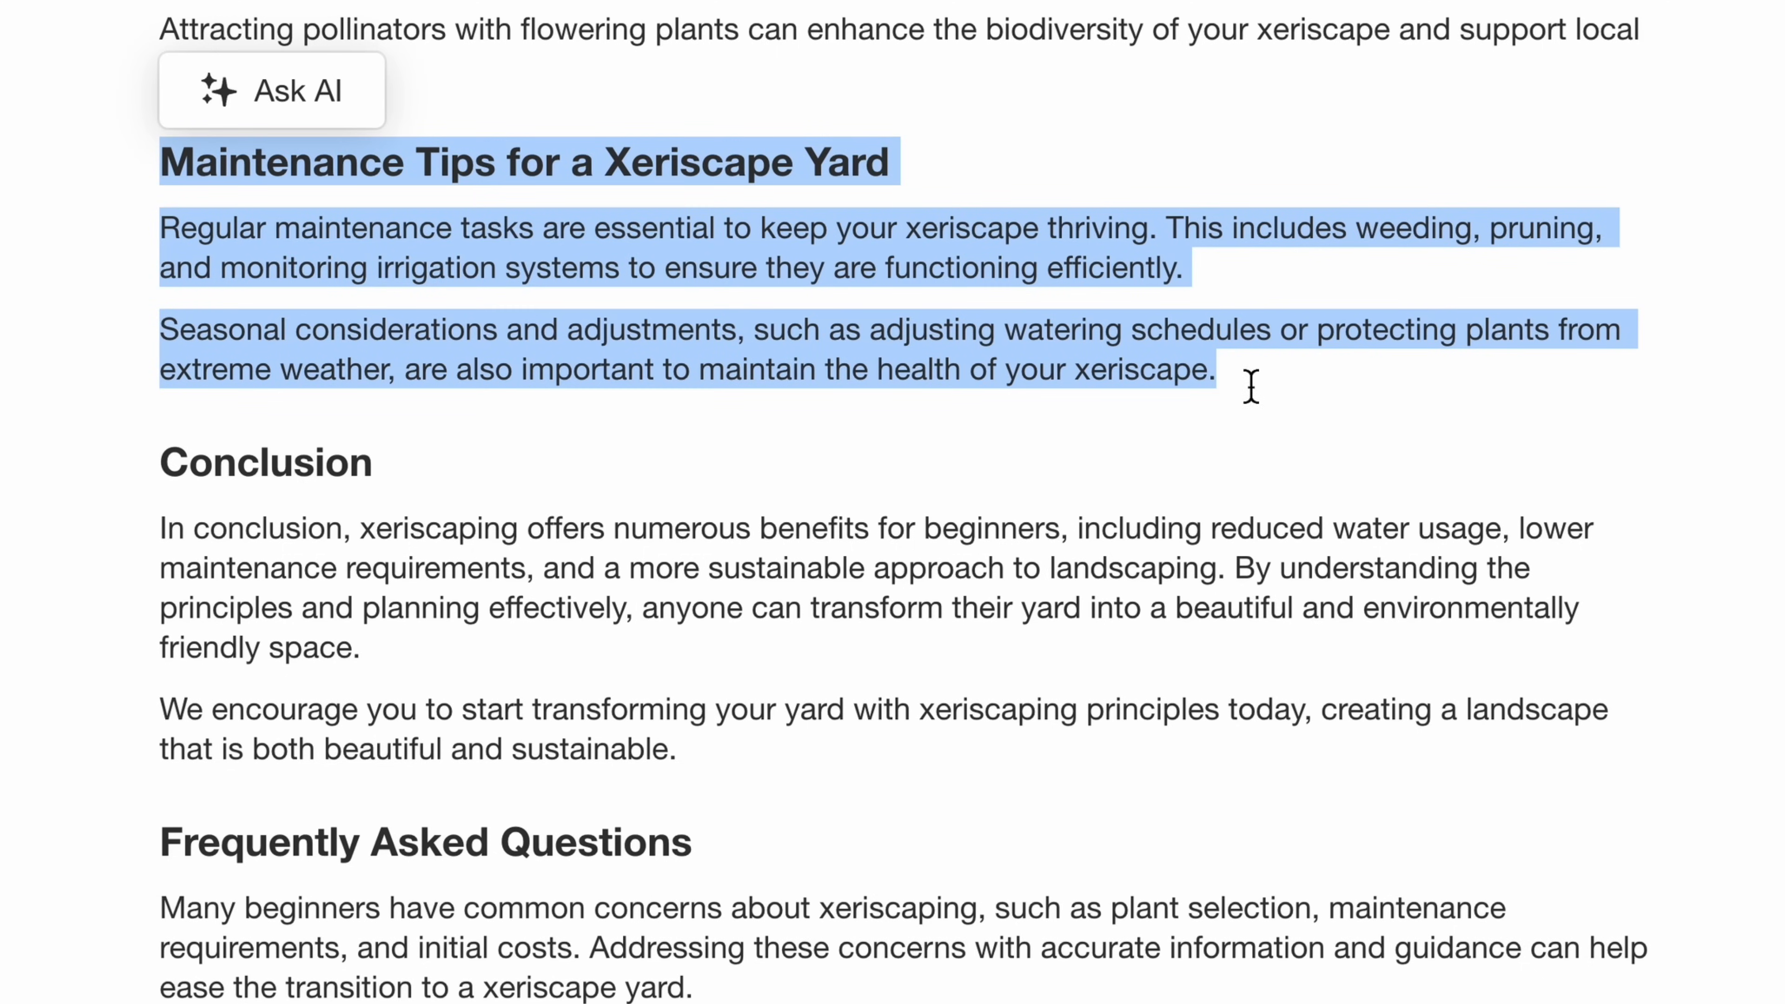
left_click(333, 93)
type("expa")
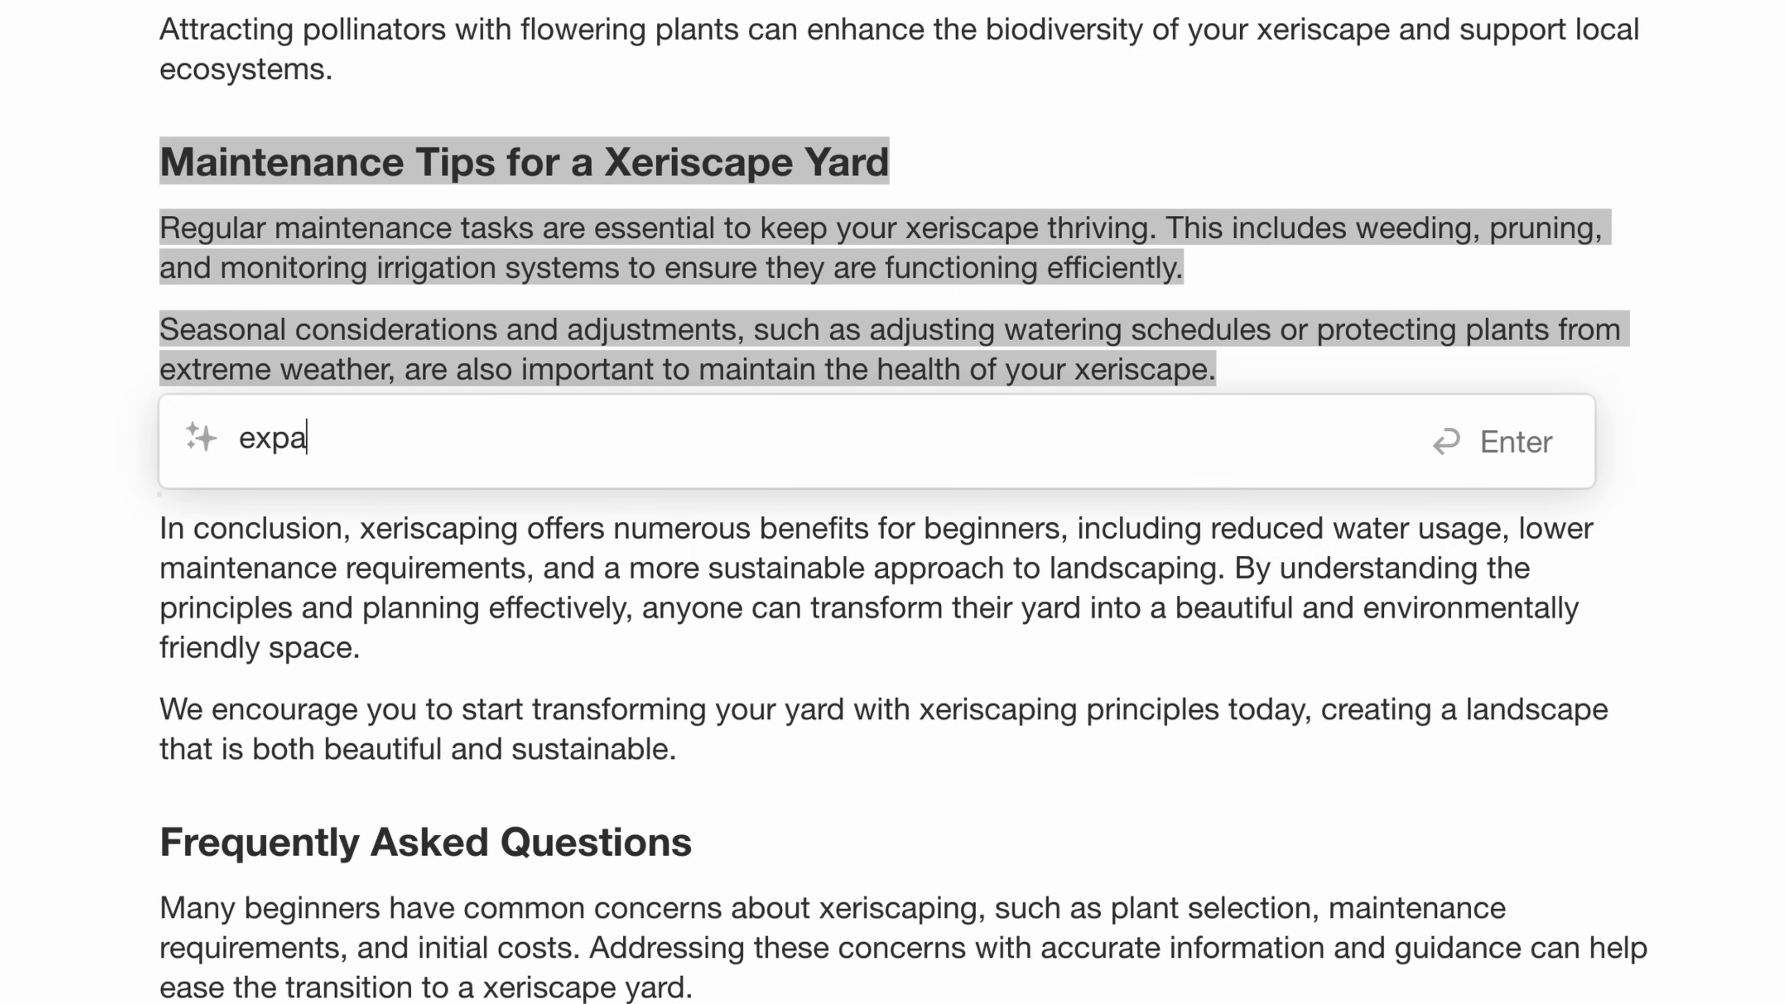
type("nd and tell about t")
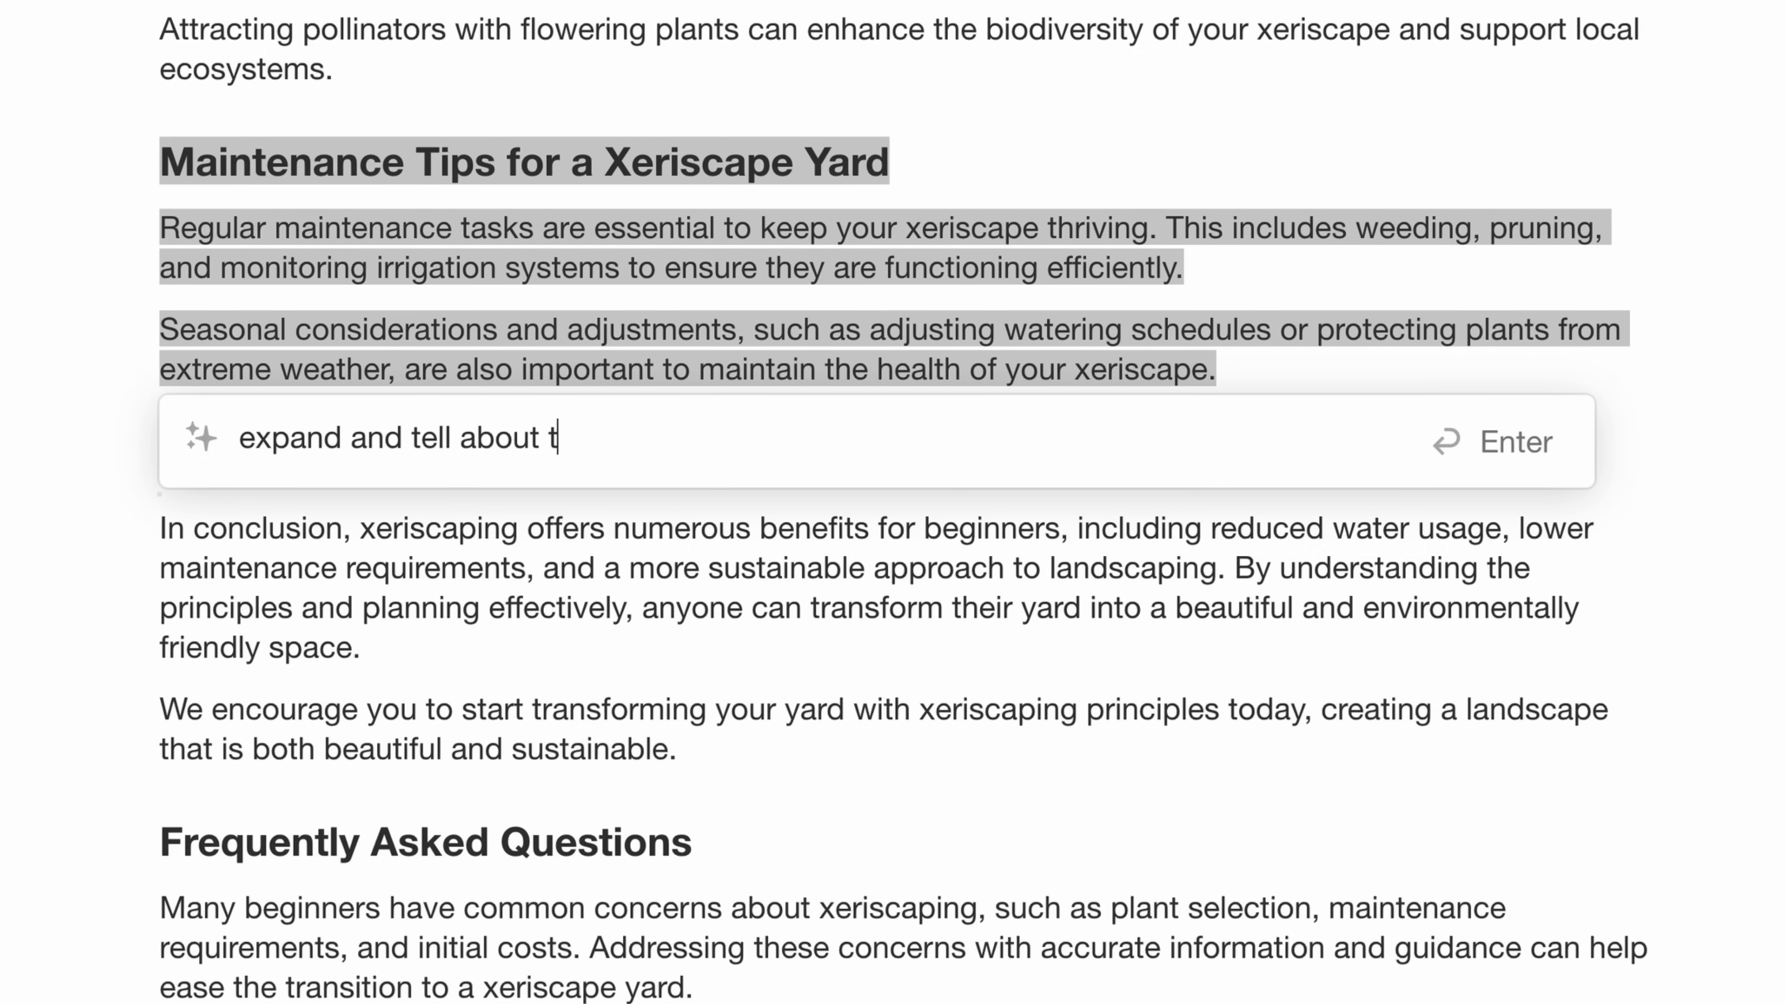
type("ools needed for m")
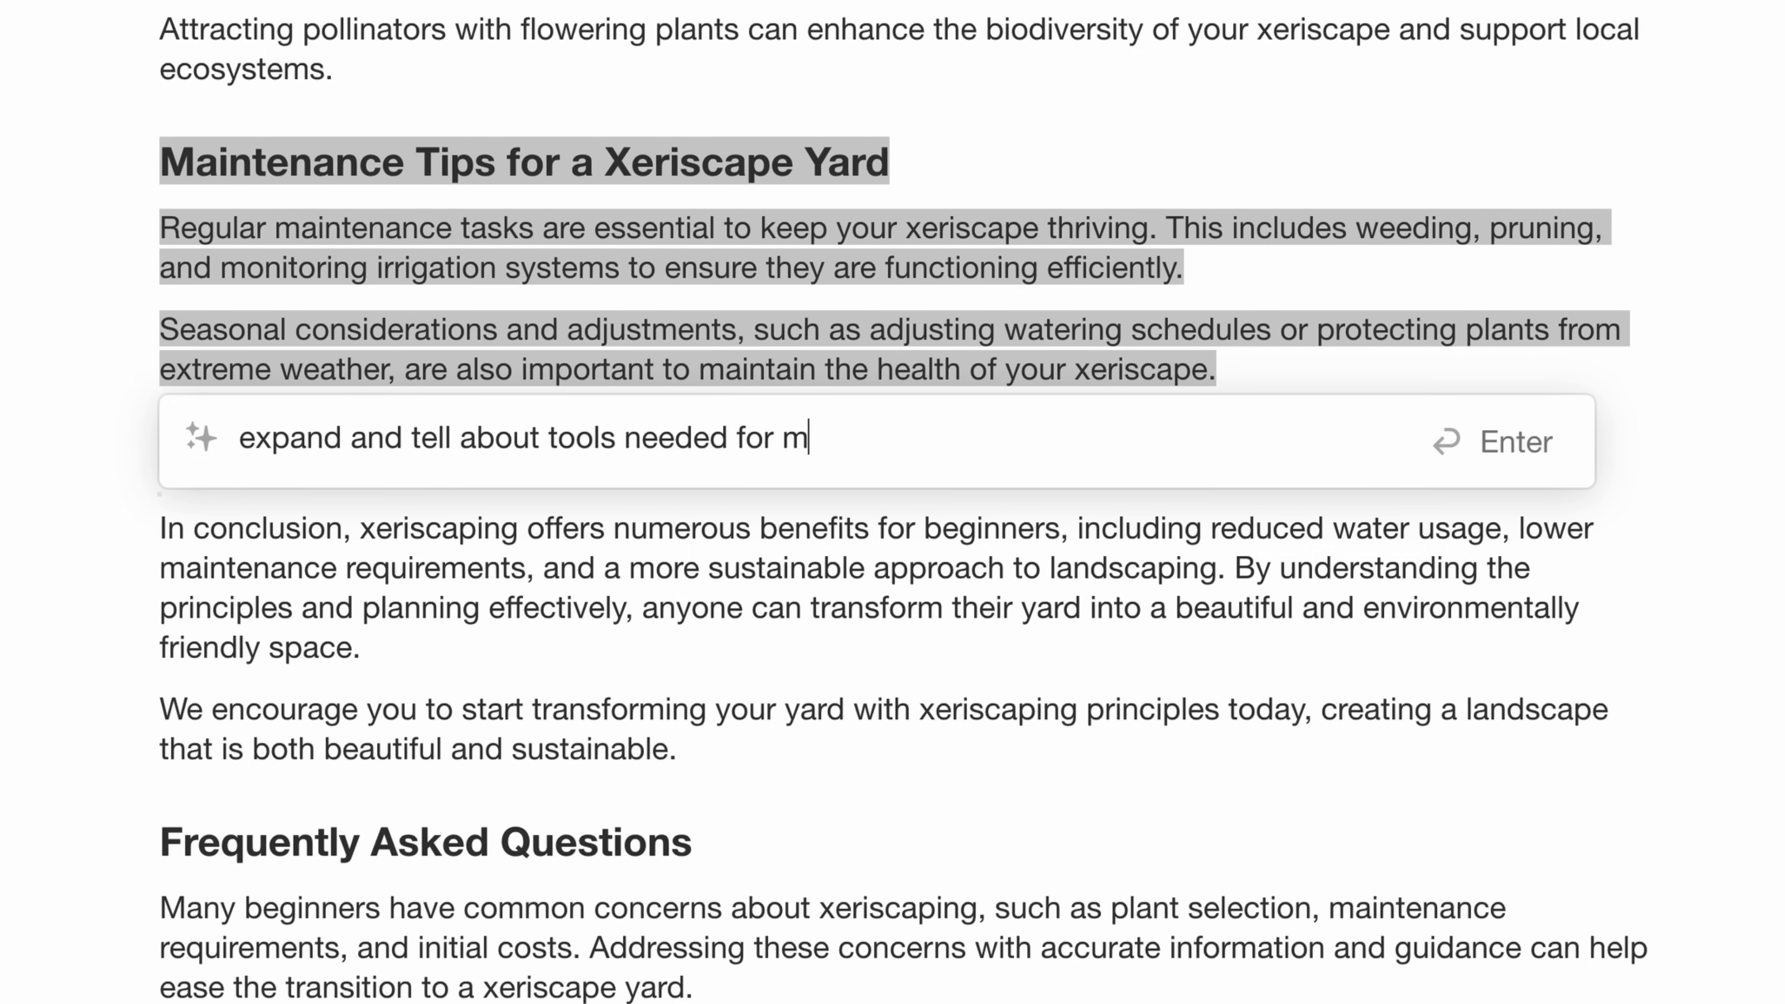
type("aintenance")
key("Return")
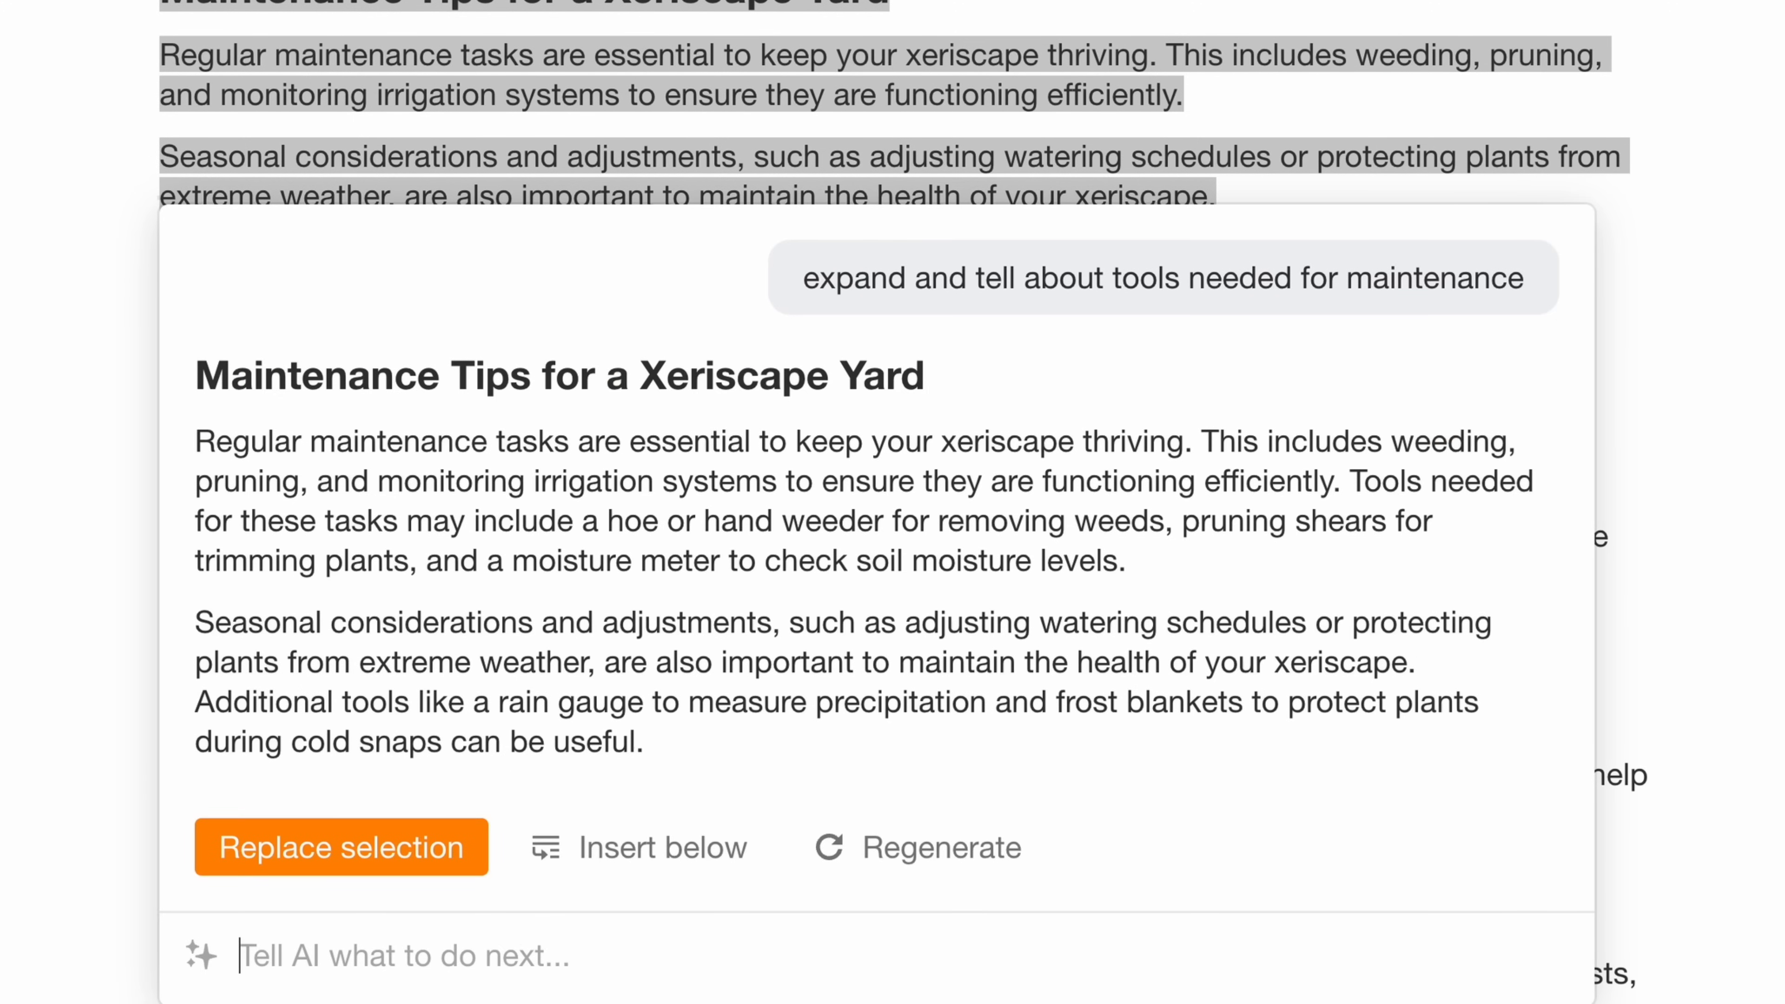
left_click(425, 844)
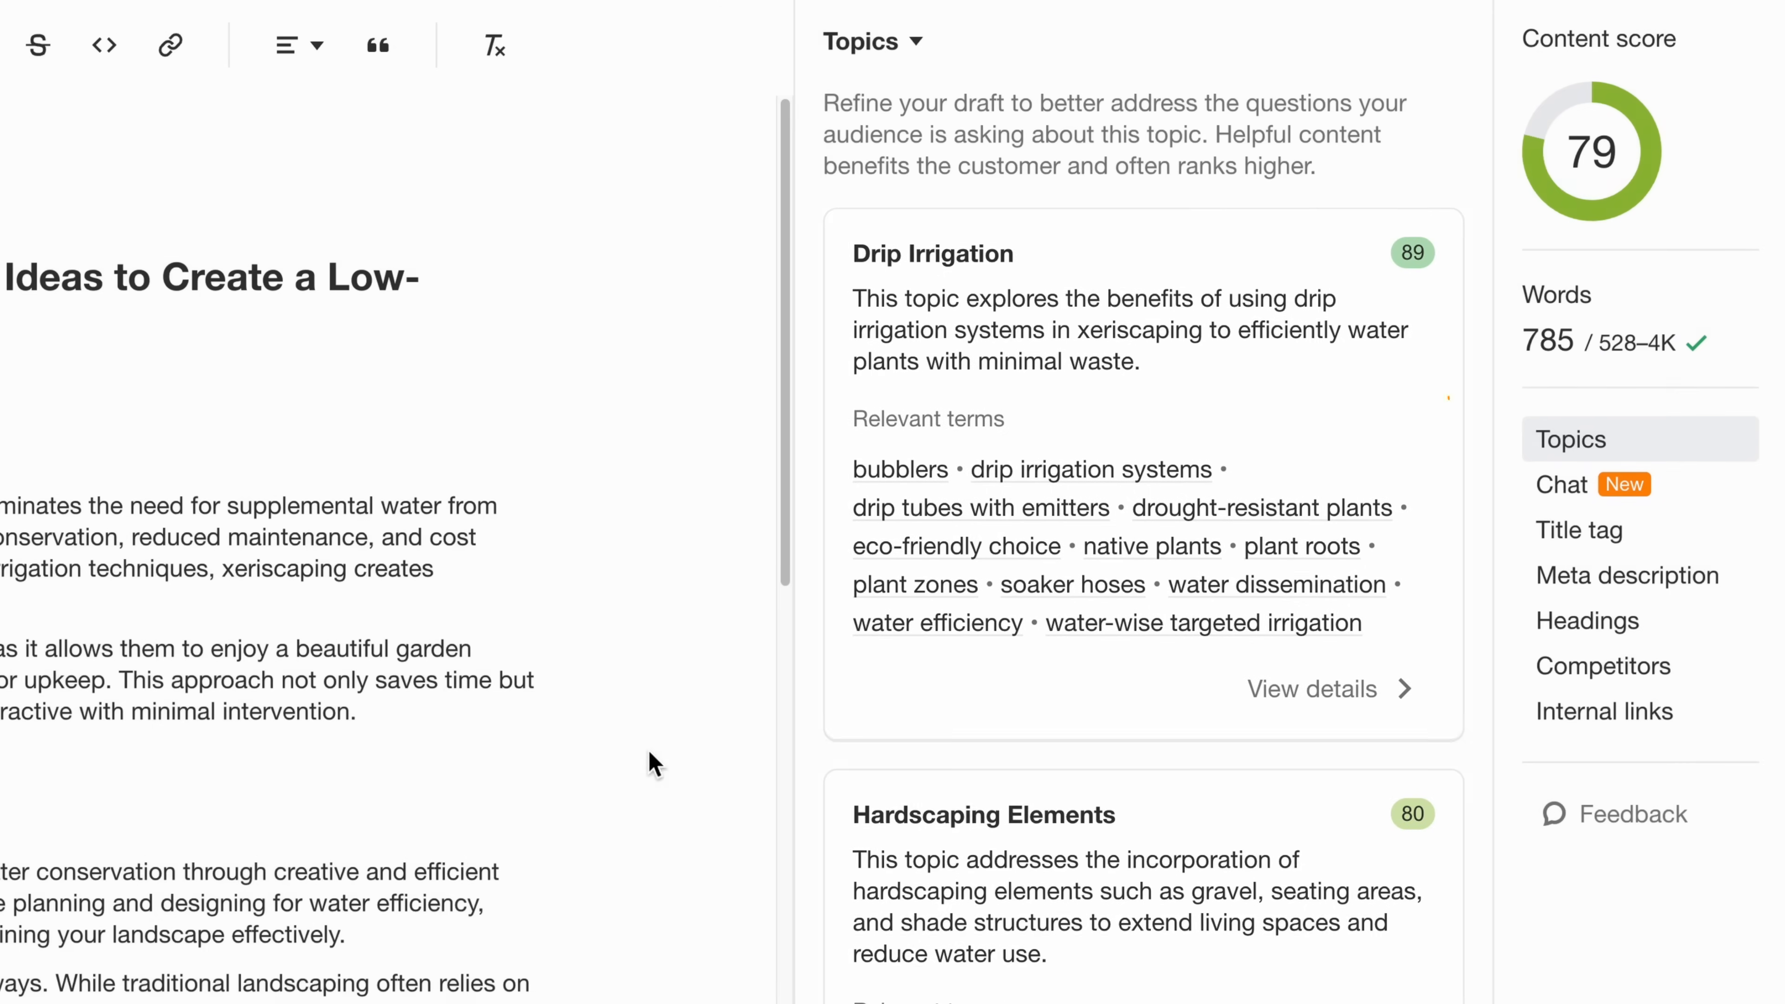
- Open the details of the Ornamental Grasses topic and get AI recommendations for it
scroll(984, 717, "down", 10)
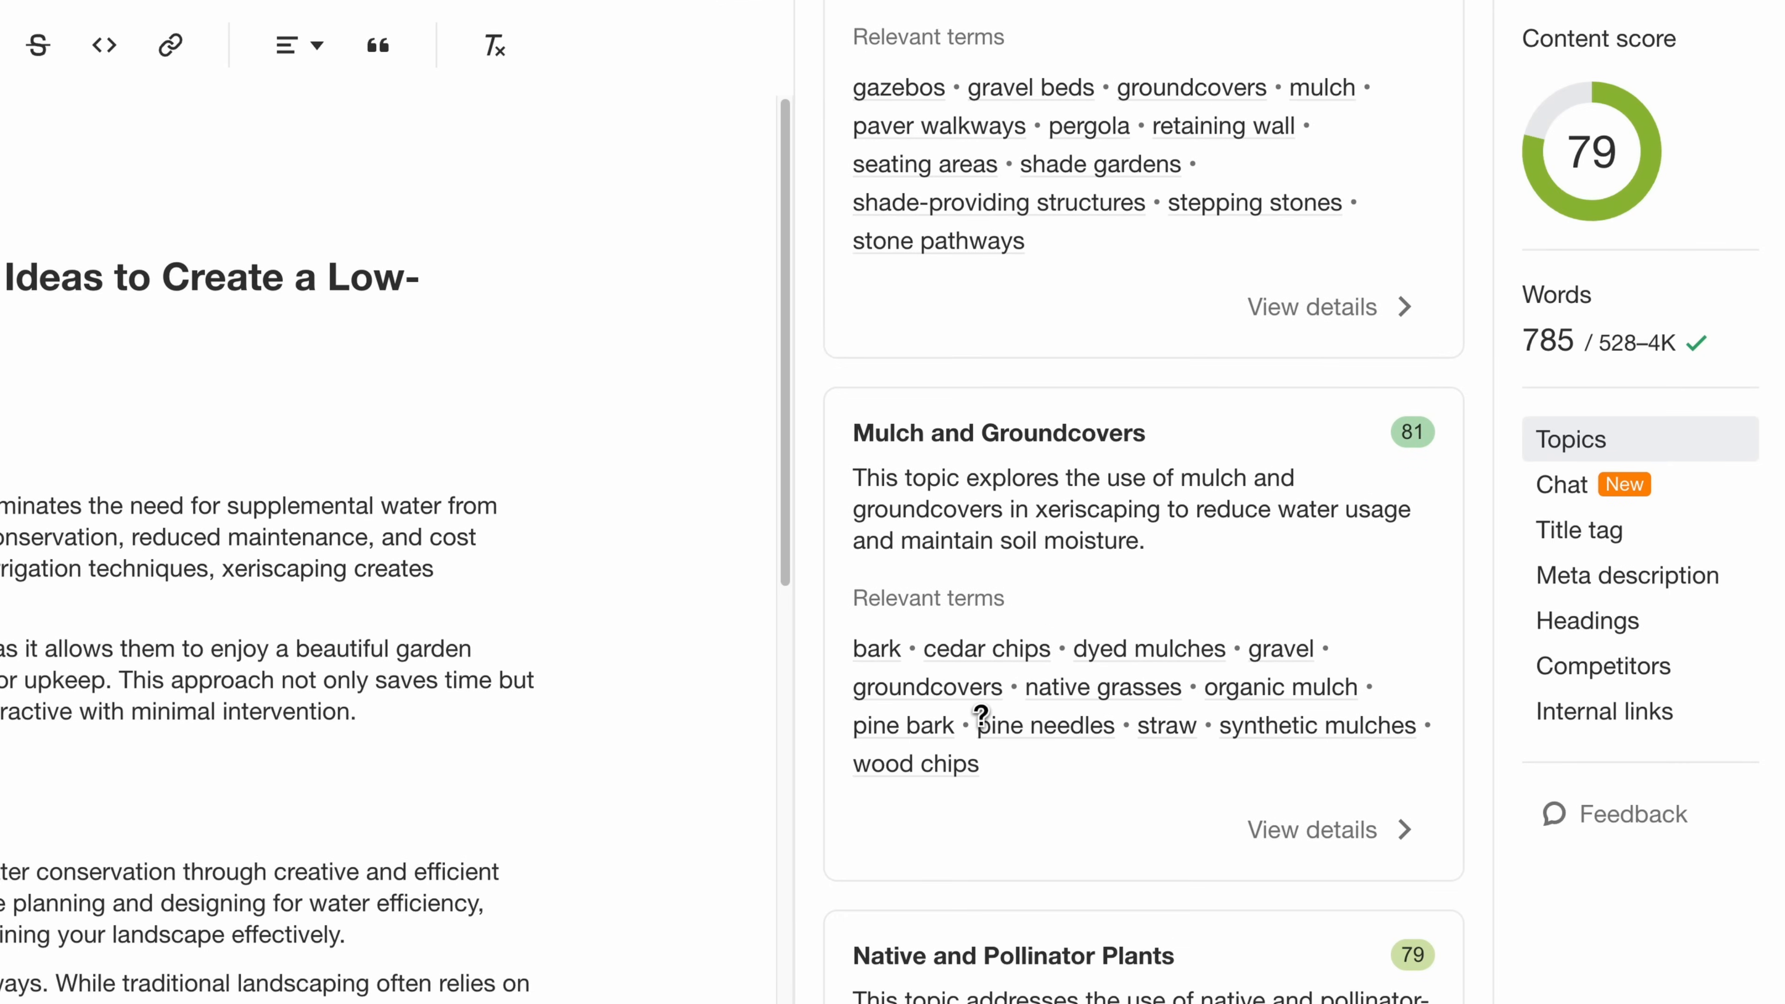
scroll(990, 733, "down", 10)
scroll(992, 739, "down", 8)
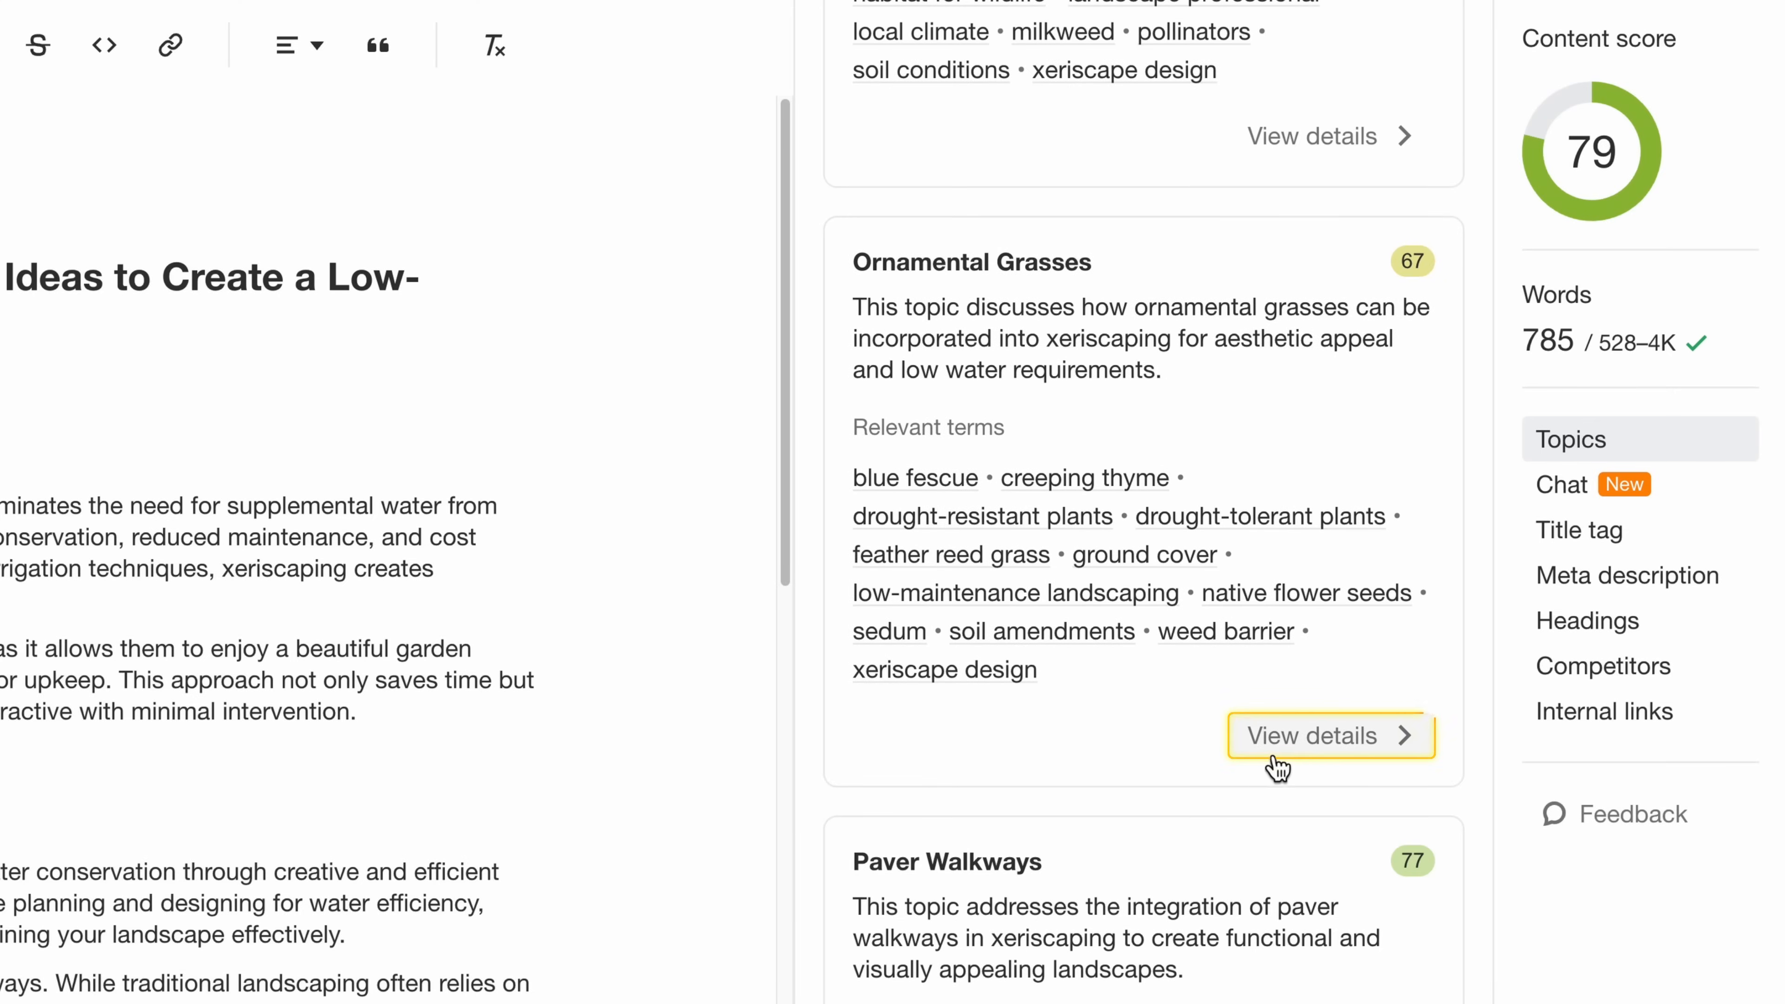
left_click(1276, 763)
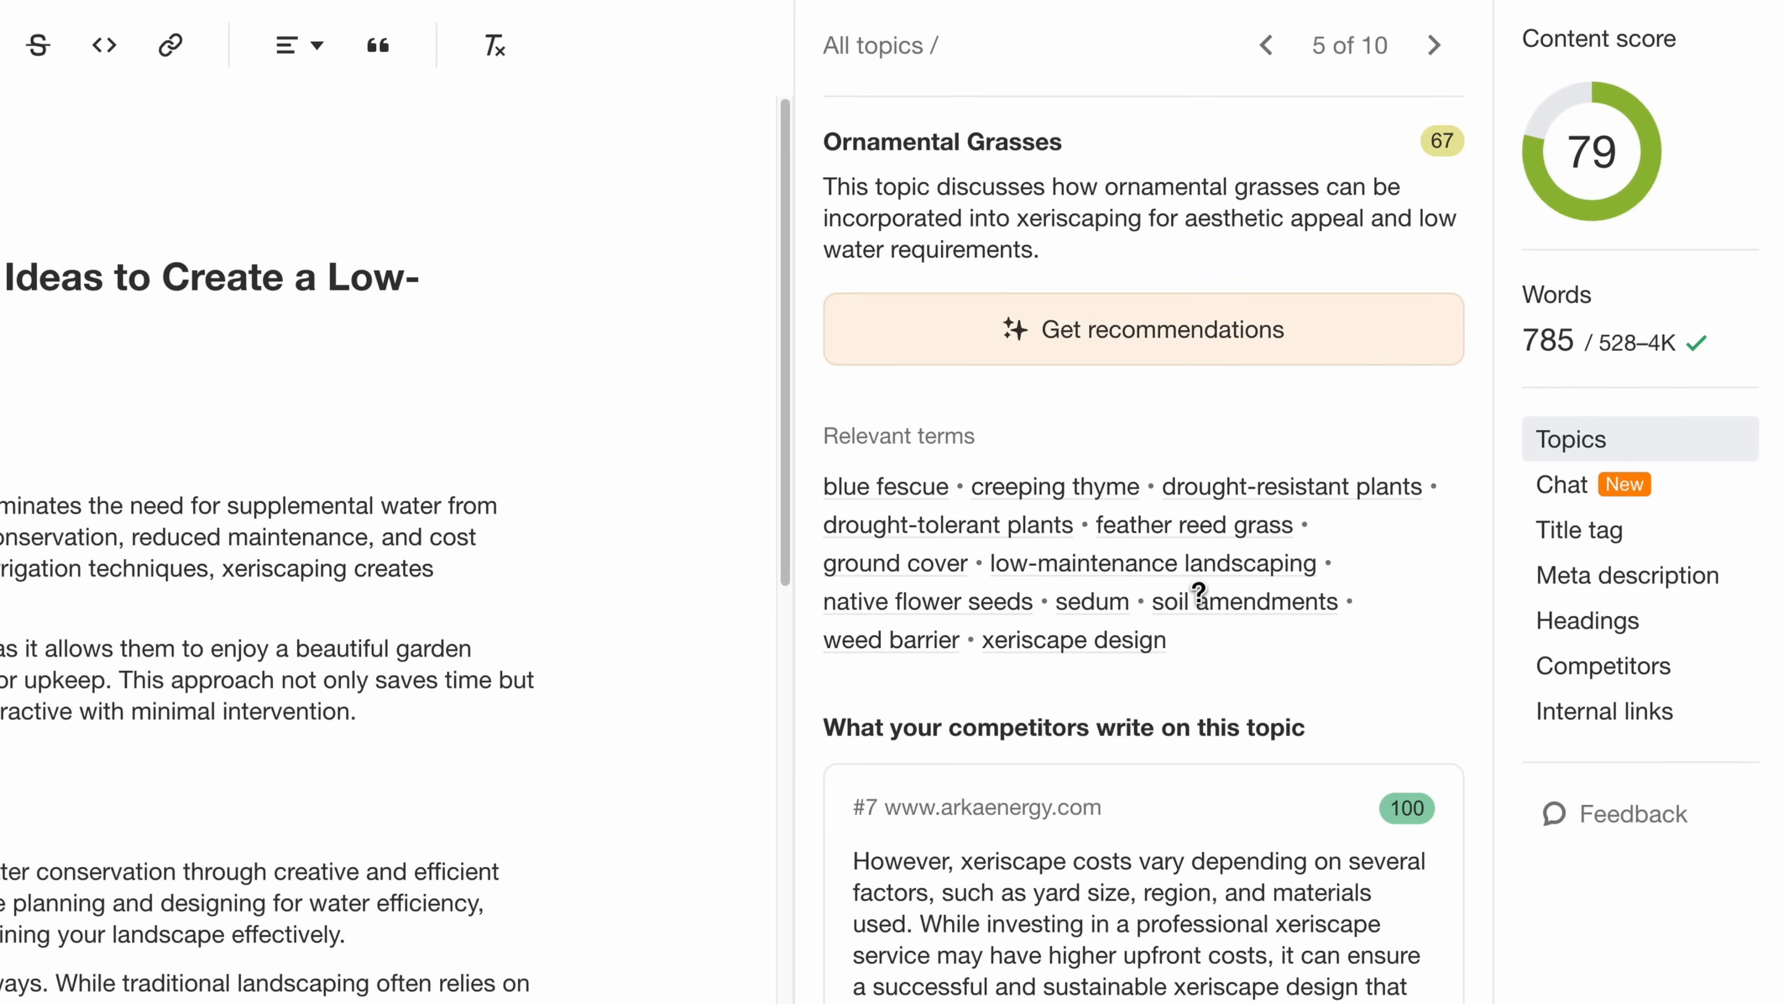
left_click(1114, 363)
scroll(1125, 492, "down", 5)
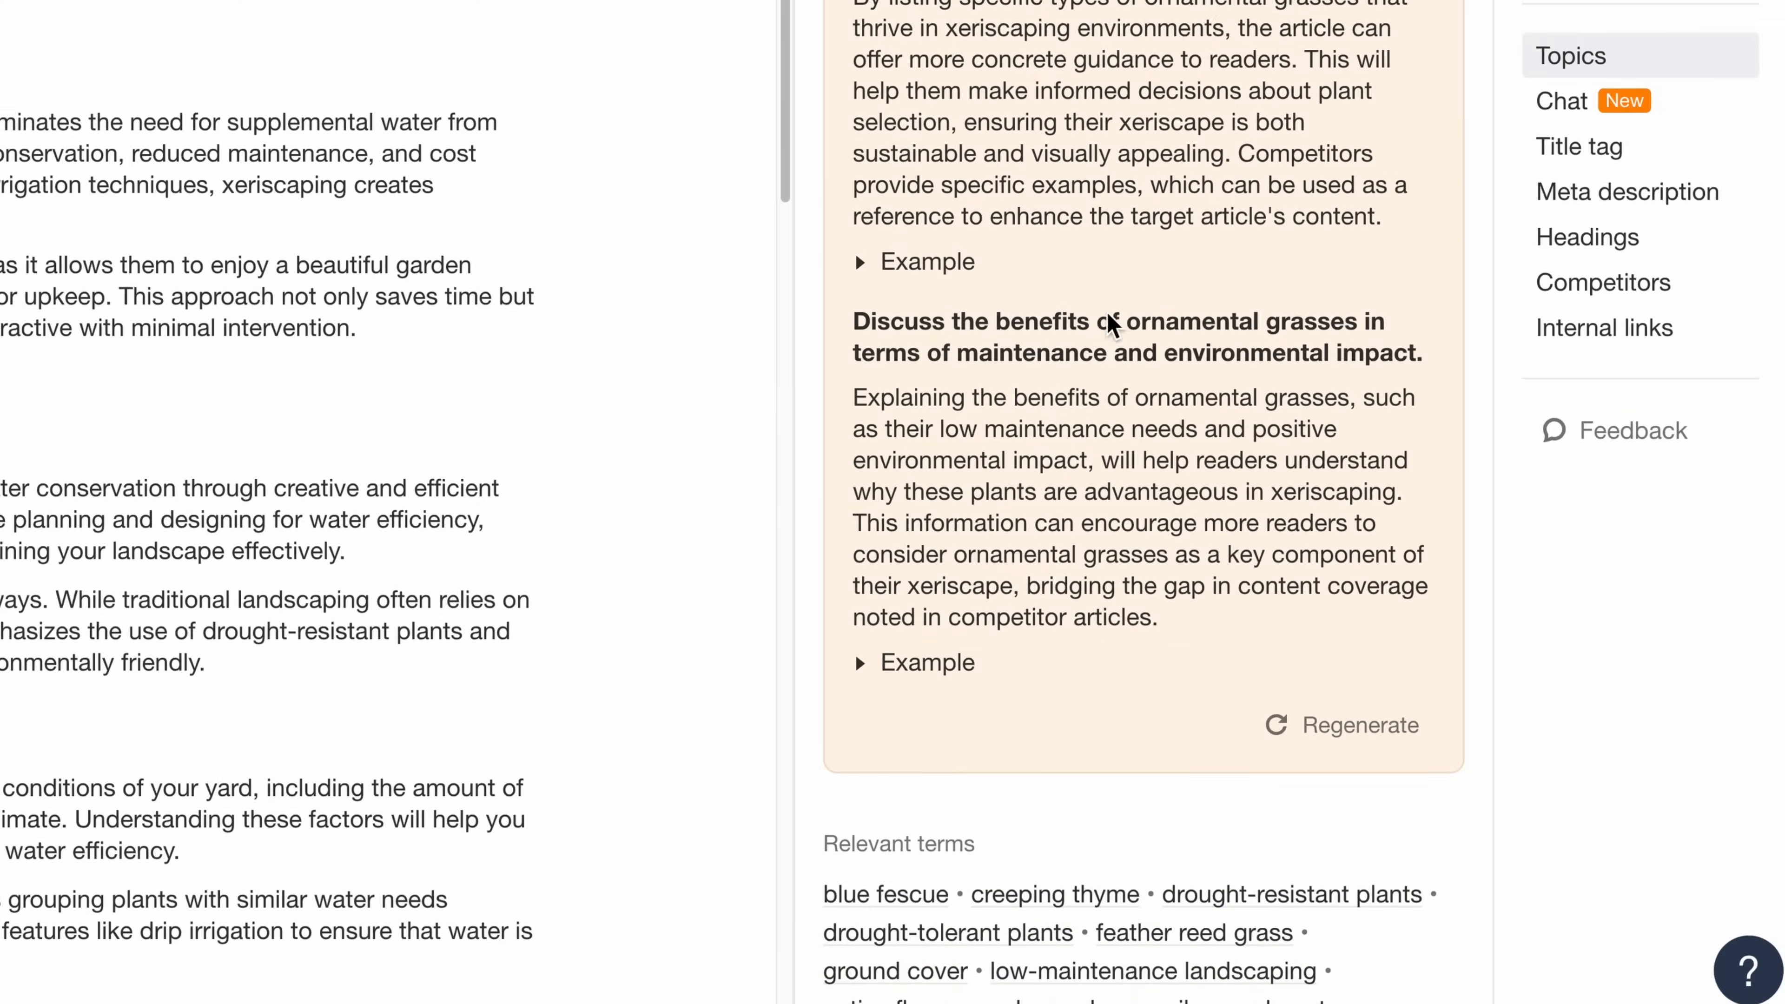
- Copy the arkaenergy.com example sentence from the ornamental grasses benefits recommendation and paste it as a new paragraph after the Mediterranean plants one
left_click(872, 642)
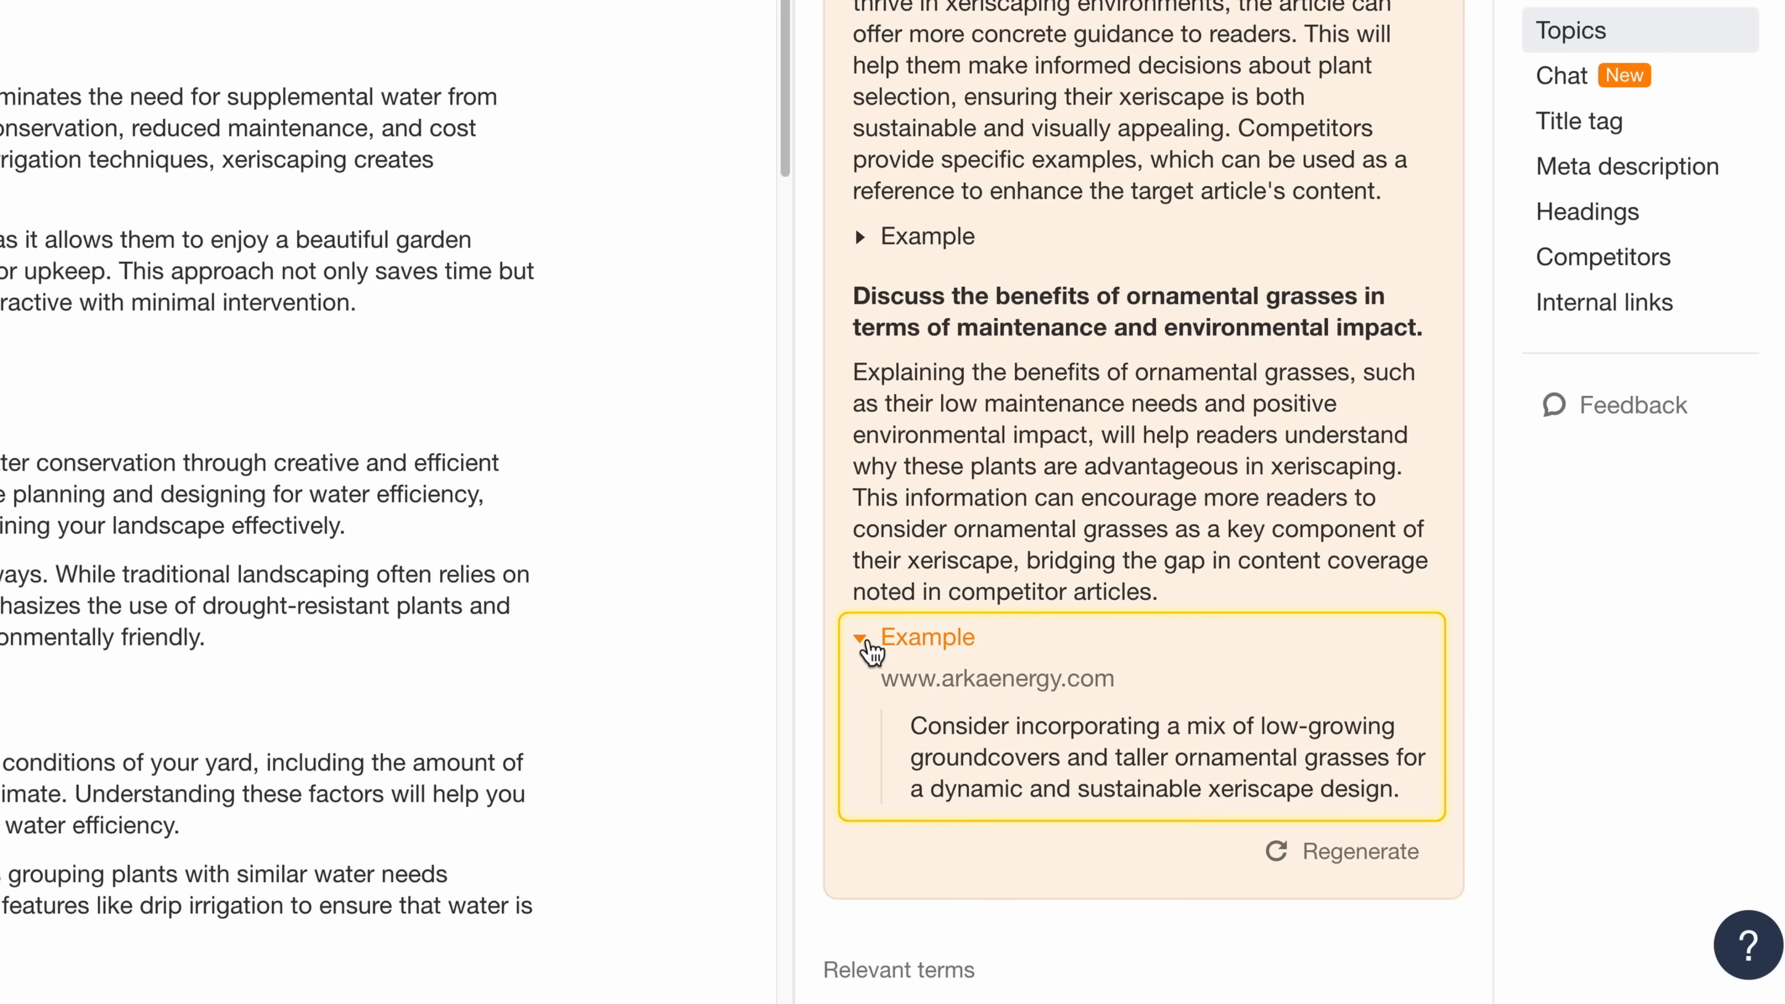
left_click_drag(911, 728, 1406, 793)
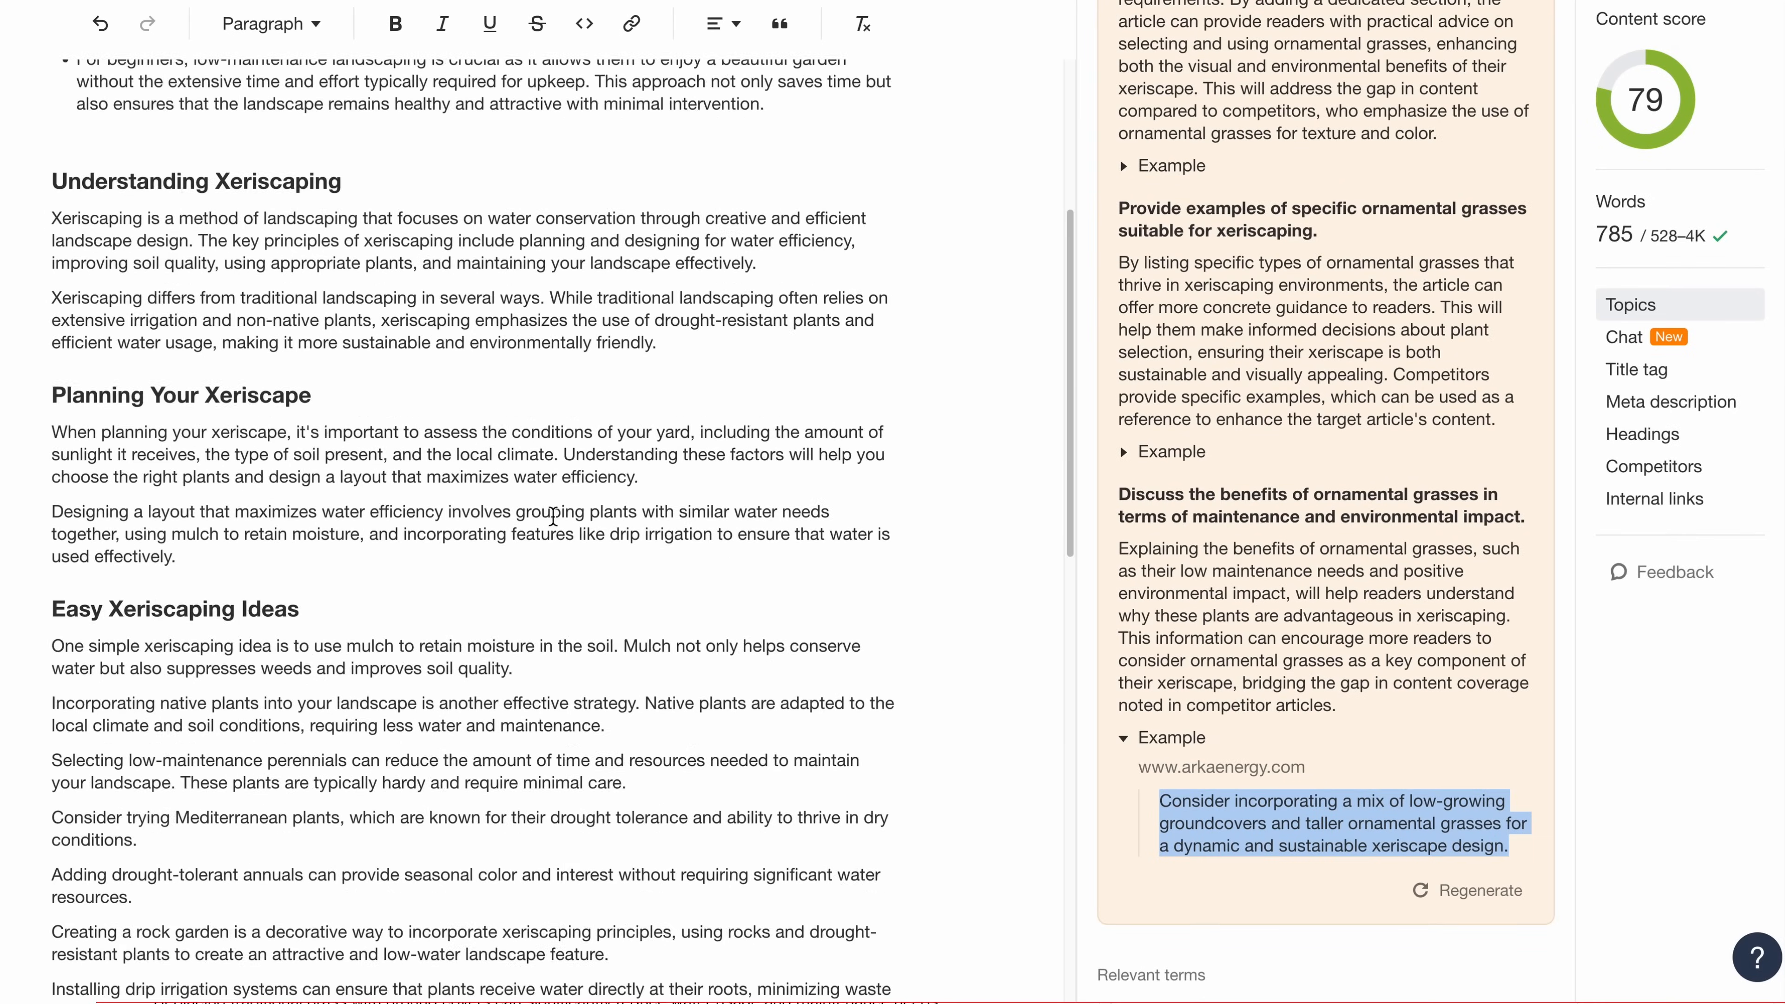
scroll(553, 516, "down", 6)
left_click(140, 340)
key("Return")
key("super+v")
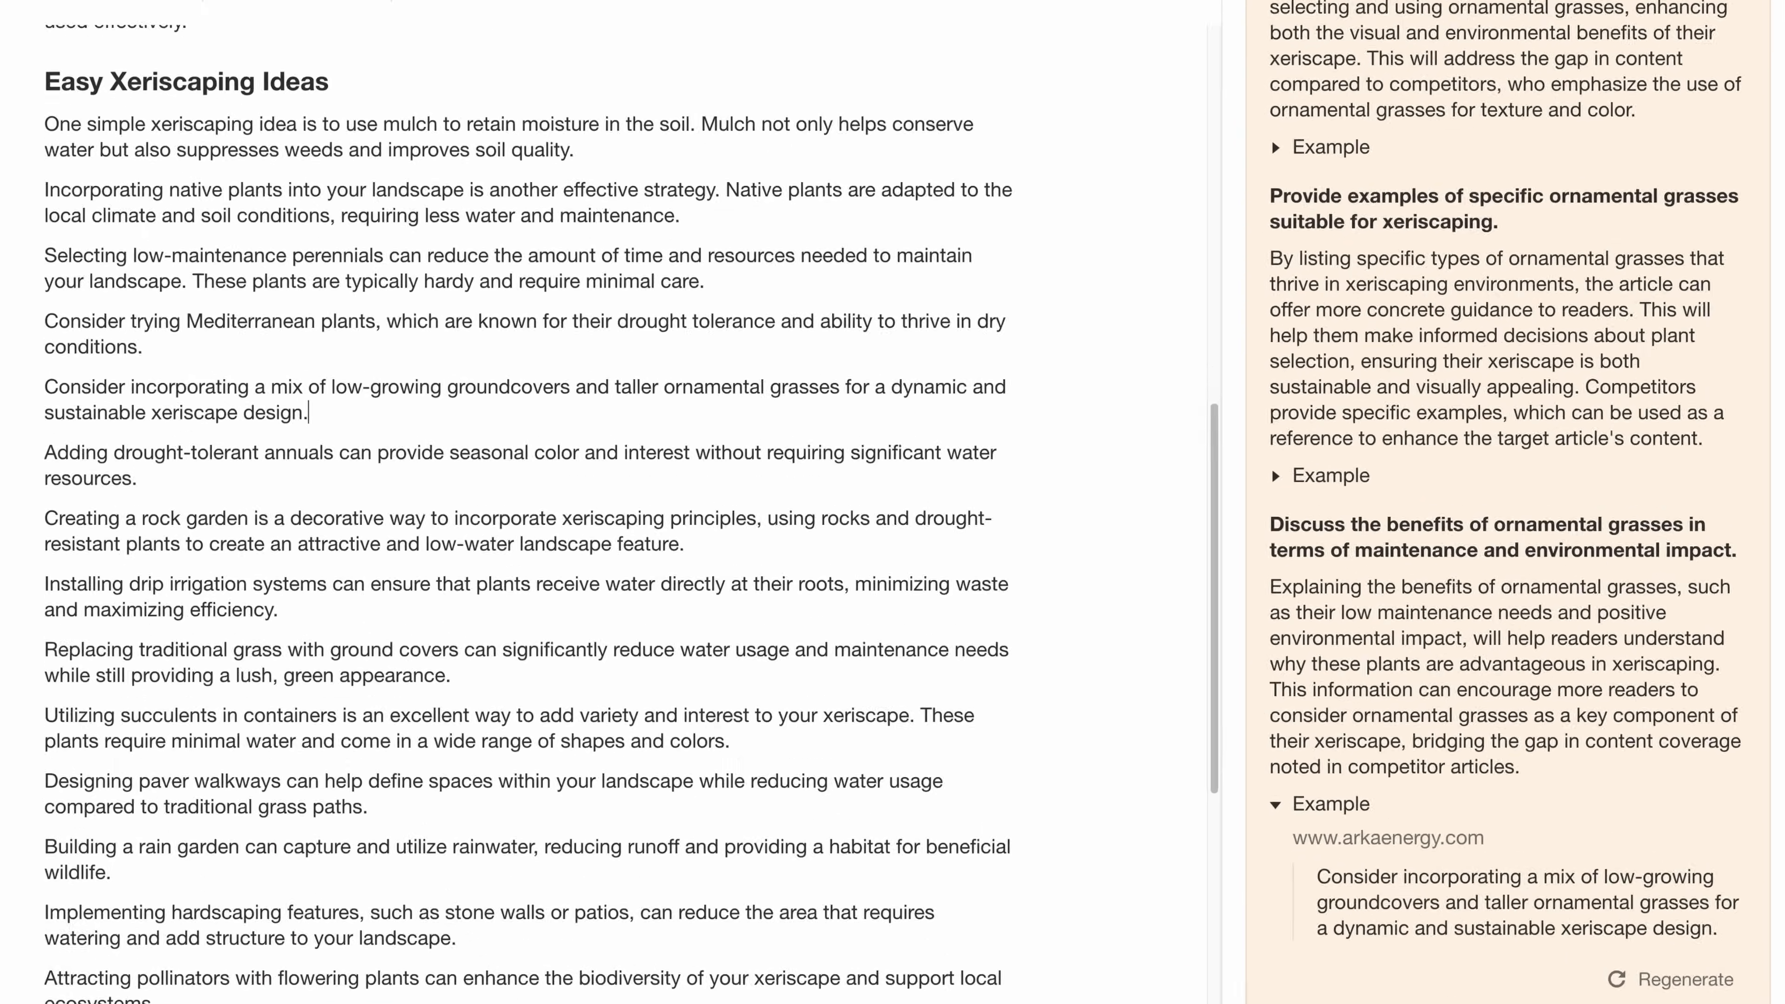